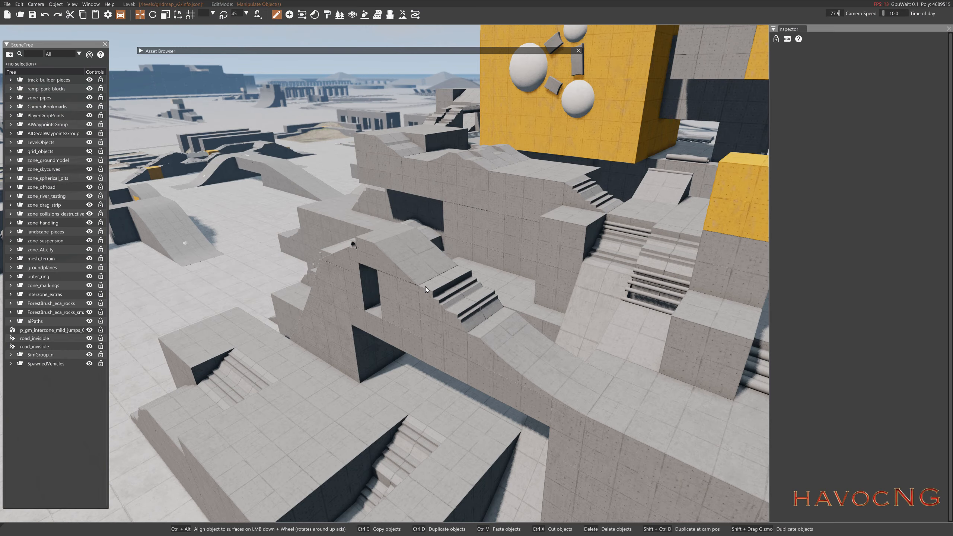
Step: Select a grey cube in the block structure's upper wall, near the large orange block with white spheres
{"action": "key", "text": "s"}
{"action": "right_click_drag", "start_coordinate": [423, 284], "coordinate": [374, 262]}
{"action": "key", "text": "w"}
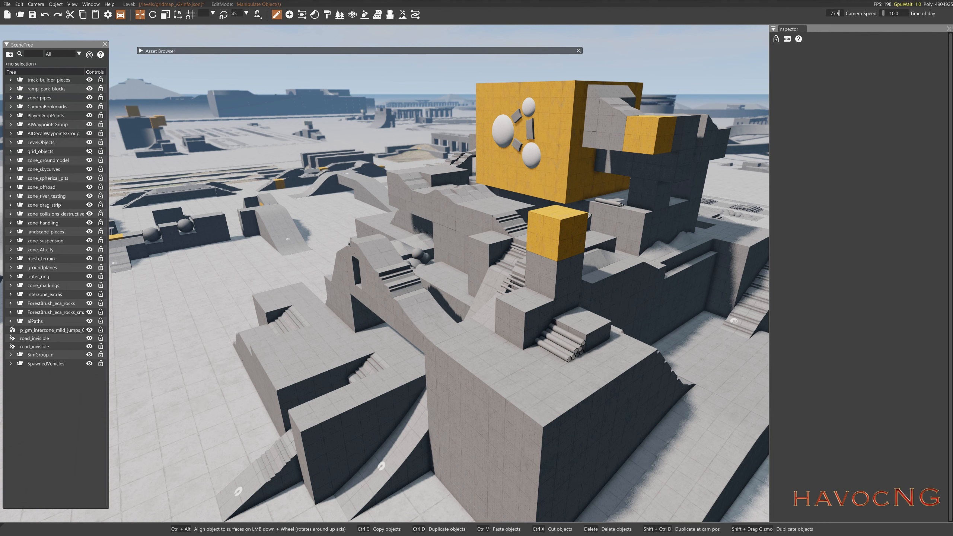
{"action": "right_click_drag", "start_coordinate": [373, 262], "coordinate": [320, 232]}
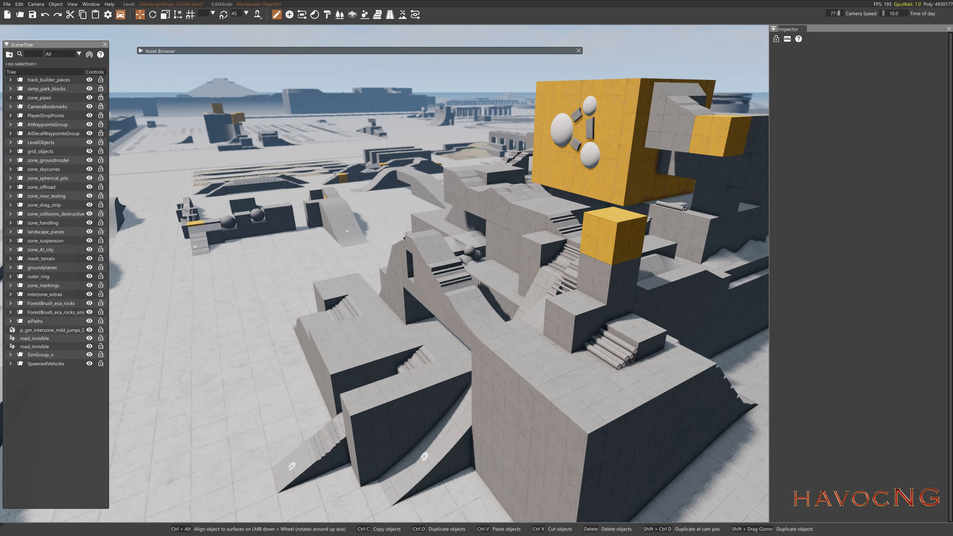
{"action": "key", "text": "w"}
{"action": "right_click_drag", "start_coordinate": [320, 338], "coordinate": [420, 302]}
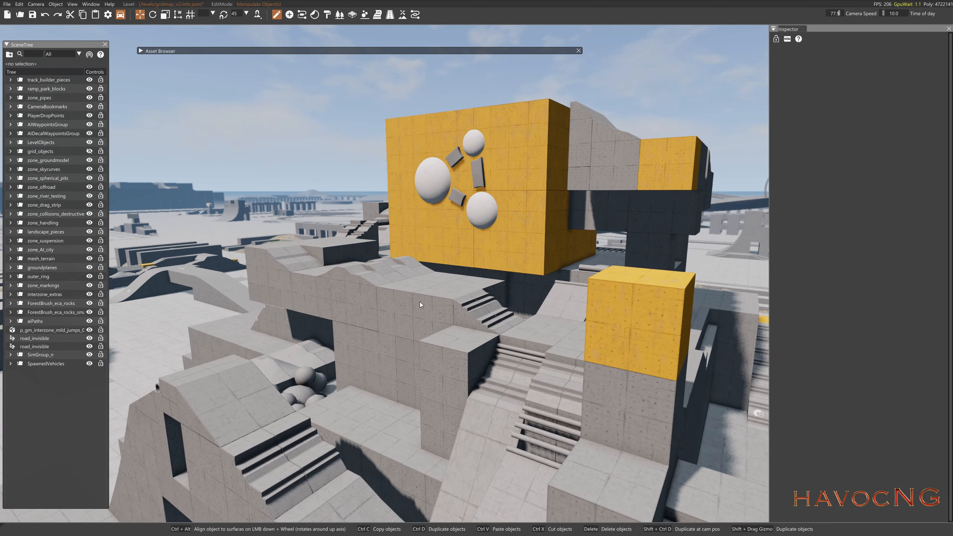
{"action": "left_click", "coordinate": [424, 312]}
Step: Survey the obstacle area and offroad lane around the block structure, and return the view to the selected grey cube
{"action": "right_click_drag", "start_coordinate": [306, 329], "coordinate": [1, 313]}
{"action": "right_click_drag", "start_coordinate": [563, 314], "coordinate": [87, 311]}
{"action": "key", "text": "w"}
{"action": "key", "text": "w"}
{"action": "right_click_drag", "start_coordinate": [477, 274], "coordinate": [67, 398]}
{"action": "key", "text": "s"}
{"action": "right_click_drag", "start_coordinate": [567, 281], "coordinate": [398, 278]}
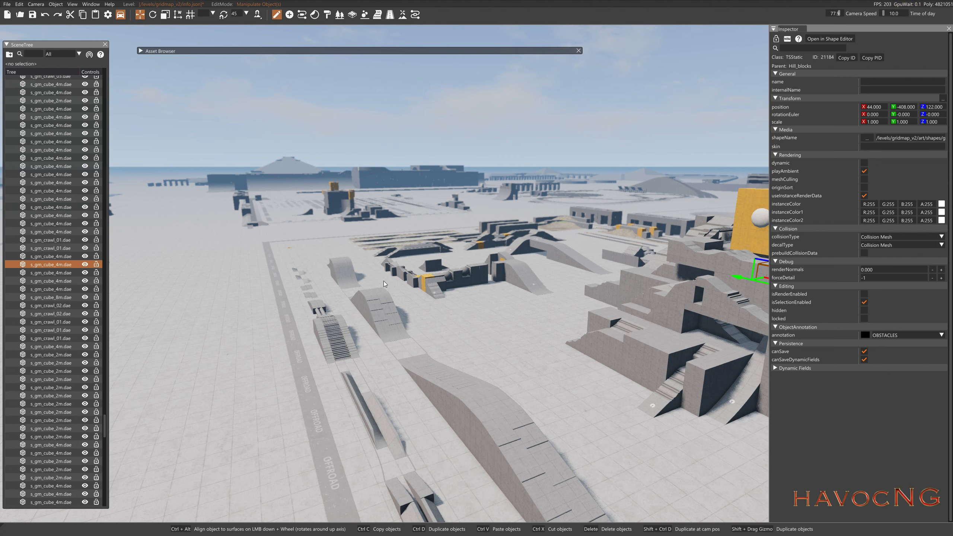
{"action": "key", "text": "f"}
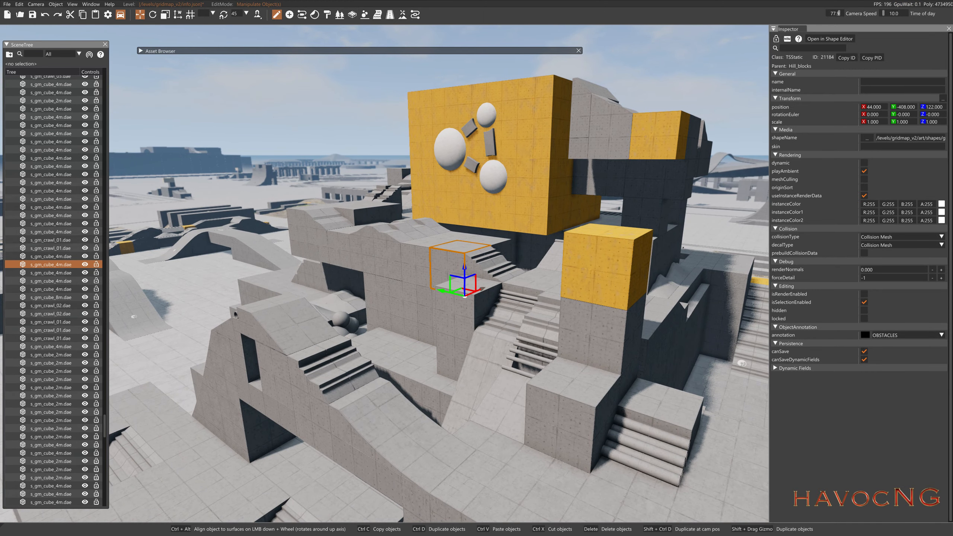
{"action": "key", "text": "s"}
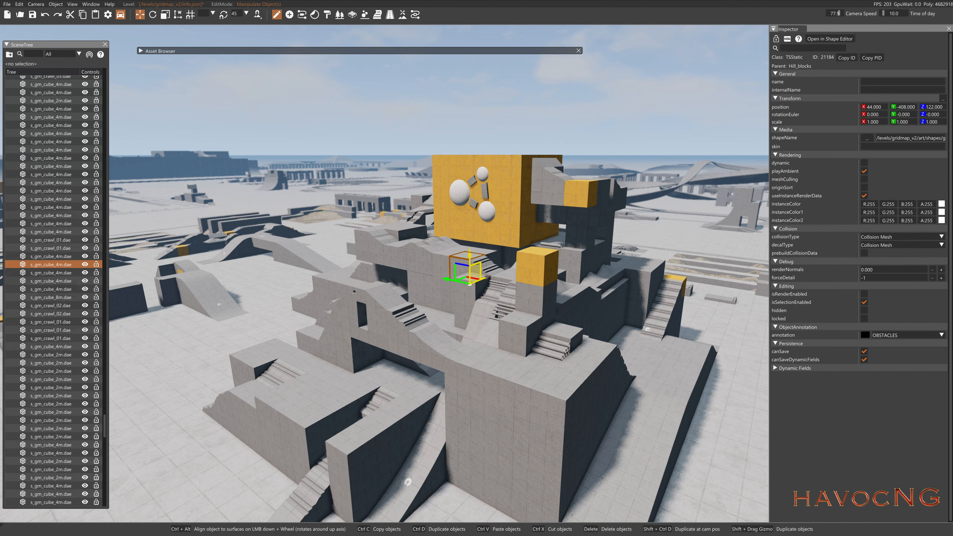
{"action": "right_click_drag", "start_coordinate": [477, 268], "coordinate": [471, 263]}
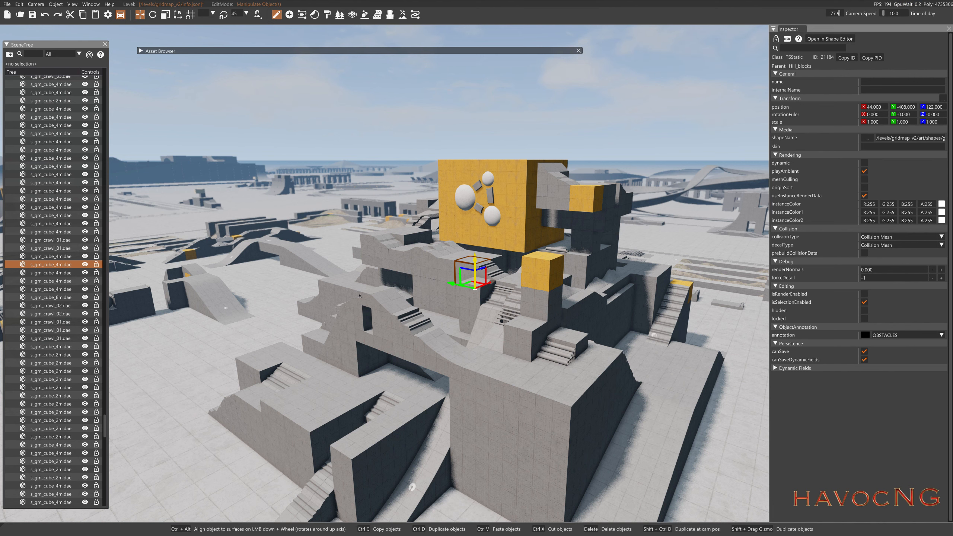
{"action": "right_click_drag", "start_coordinate": [474, 264], "coordinate": [485, 301]}
{"action": "key", "text": "s"}
{"action": "right_click_drag", "start_coordinate": [476, 268], "coordinate": [627, 316]}
{"action": "key", "text": "w"}
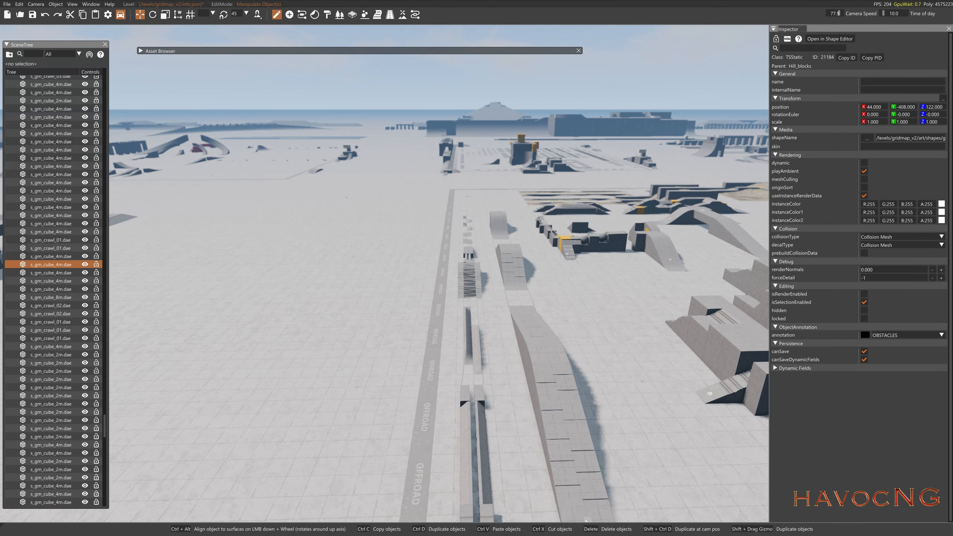
{"action": "right_click_drag", "start_coordinate": [477, 268], "coordinate": [681, 308]}
{"action": "key", "text": "f"}
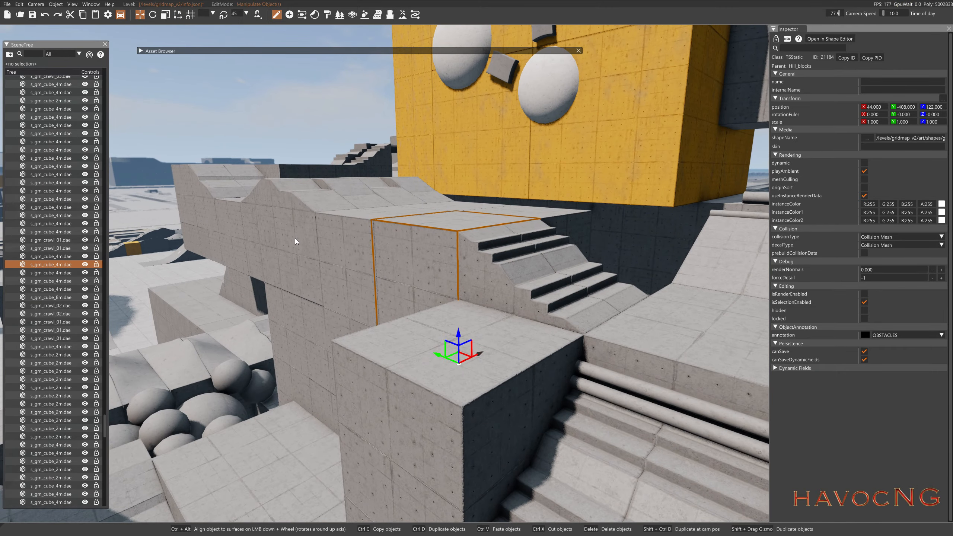
Step: Select the neighbouring grey cube and read the full file path in its shapeName
{"action": "left_click", "coordinate": [371, 307]}
{"action": "right_click_drag", "start_coordinate": [371, 307], "coordinate": [762, 147]}
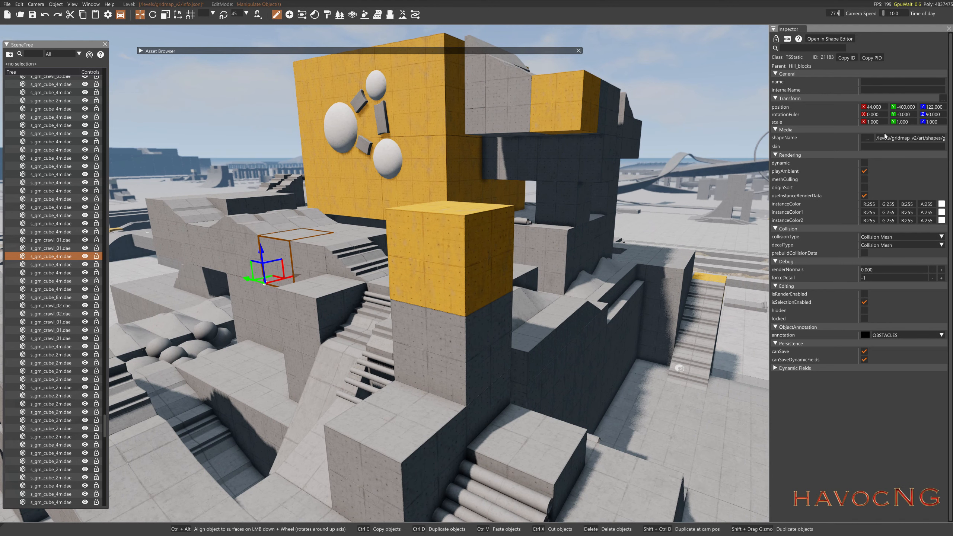
{"action": "left_click", "coordinate": [898, 139]}
{"action": "key", "text": "Right"}
{"action": "key", "text": "Right"}
{"action": "key", "text": "Right"}
{"action": "key", "text": "Right"}
{"action": "key", "text": "Right"}
{"action": "key", "text": "Right"}
{"action": "key", "text": "Right"}
{"action": "key", "text": "Right"}
{"action": "key", "text": "Right"}
{"action": "key", "text": "Right"}
{"action": "key", "text": "Right"}
{"action": "key", "text": "Right"}
{"action": "key", "text": "Right"}
{"action": "key", "text": "Right"}
{"action": "key", "text": "Right"}
{"action": "key", "text": "Right"}
{"action": "key", "text": "Right"}
{"action": "key", "text": "Right"}
{"action": "key", "text": "Right"}
{"action": "key", "text": "Right"}
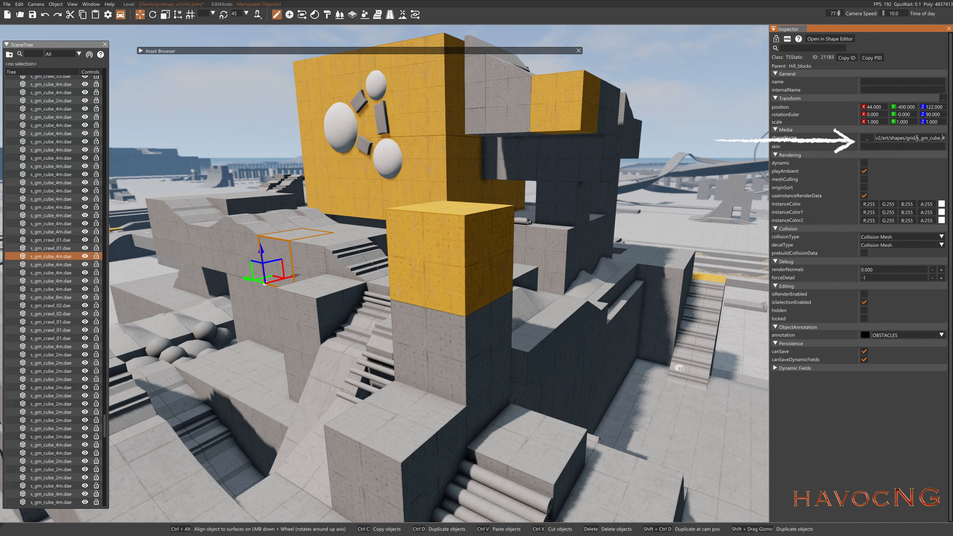
Step: Select the orange cube on top of the tower and inspect its shapeName path
{"action": "left_click", "coordinate": [431, 259]}
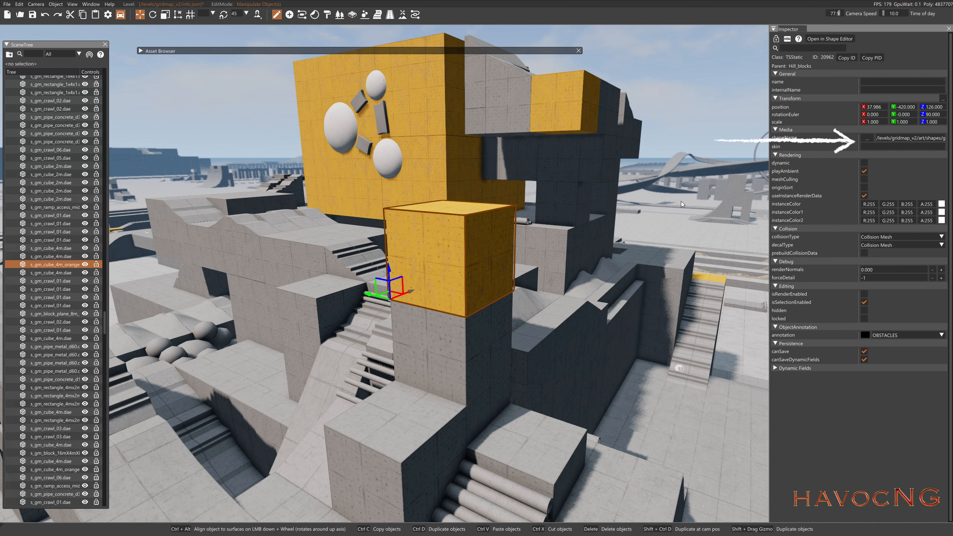
{"action": "left_click", "coordinate": [908, 138]}
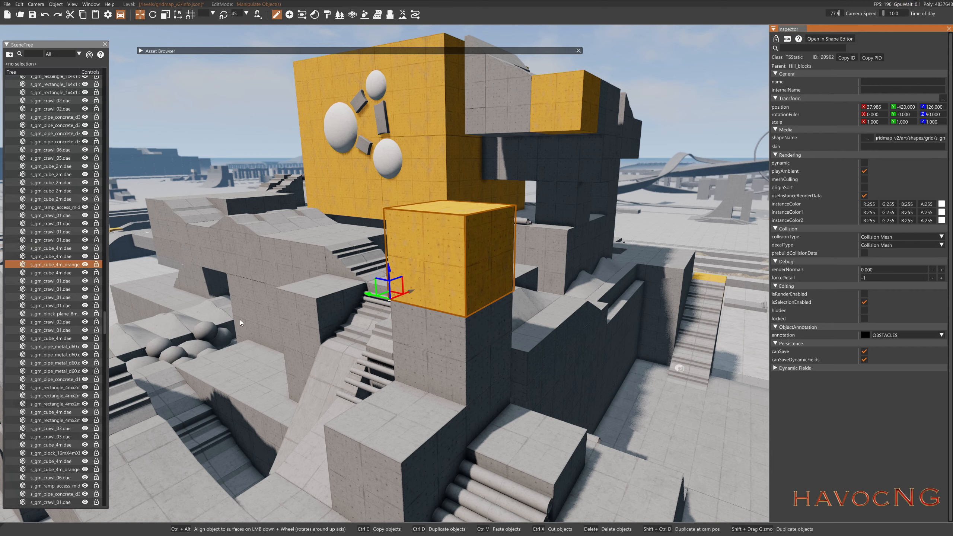
{"action": "right_click_drag", "start_coordinate": [155, 346], "coordinate": [731, 354]}
{"action": "type", "text": "s"}
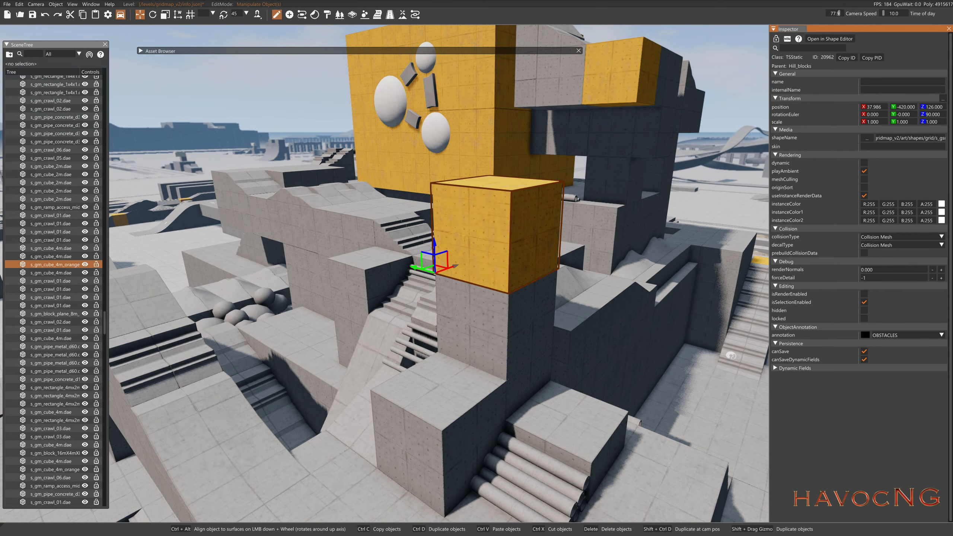
{"action": "type", "text": "sm_cube_"}
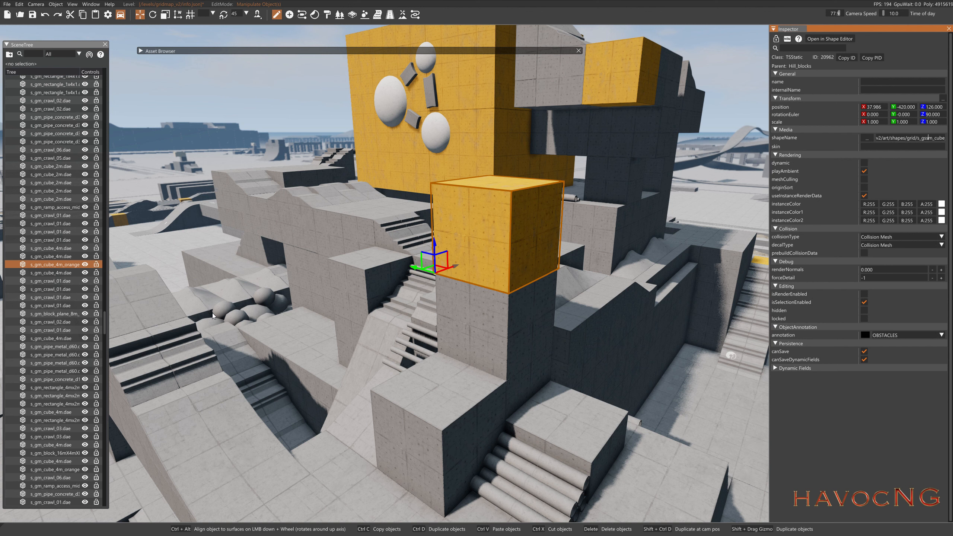
Step: Leave the world editor and exit the game to the Windows desktop
{"action": "key", "text": "F11"}
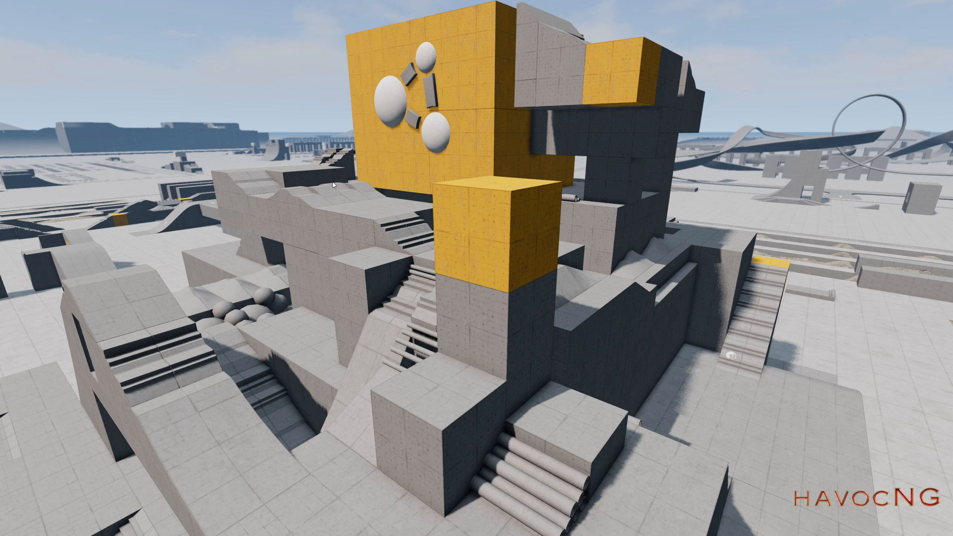
{"action": "key", "text": "Escape"}
{"action": "left_click", "coordinate": [237, 9]}
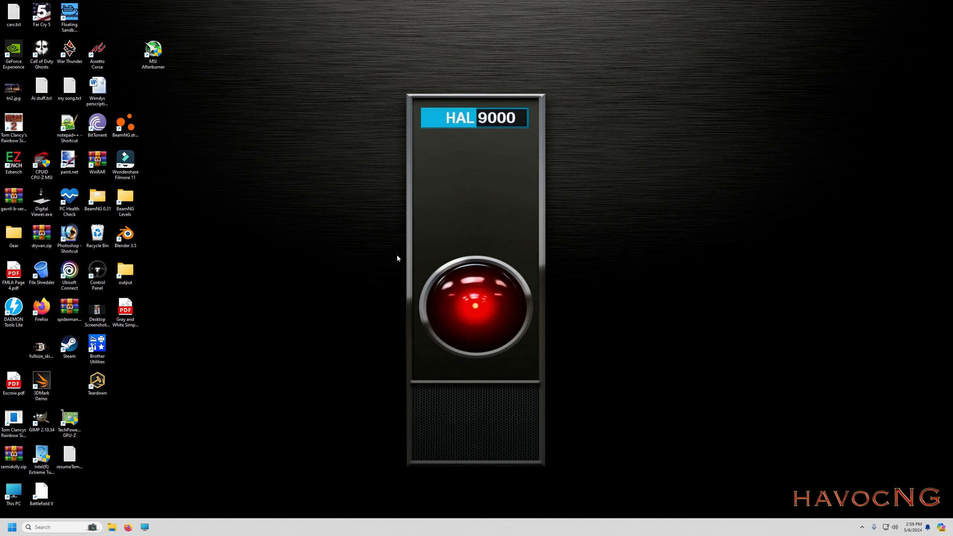
Step: View the level archives through the BeamNG Levels desktop shortcut, and close the folder window
{"action": "double_click", "coordinate": [126, 199]}
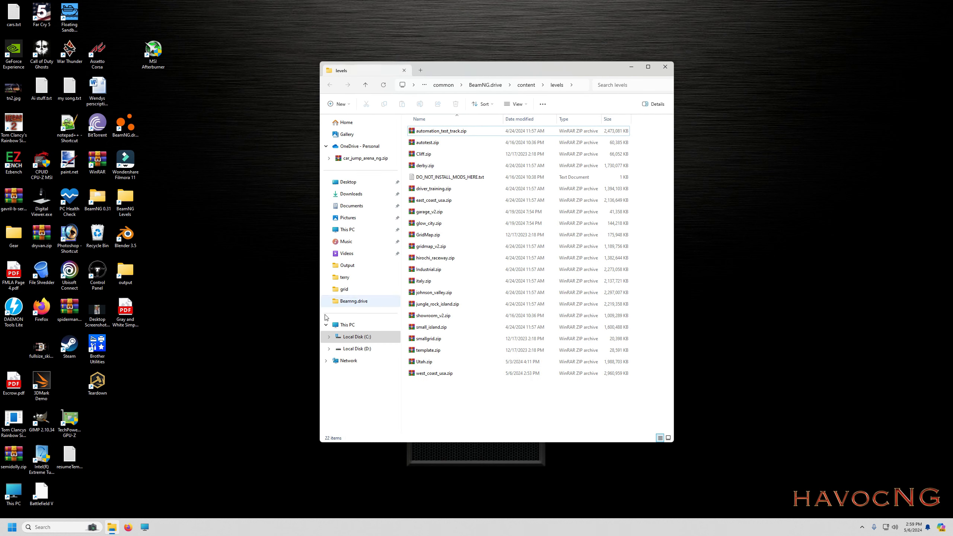
{"action": "left_click", "coordinate": [665, 66]}
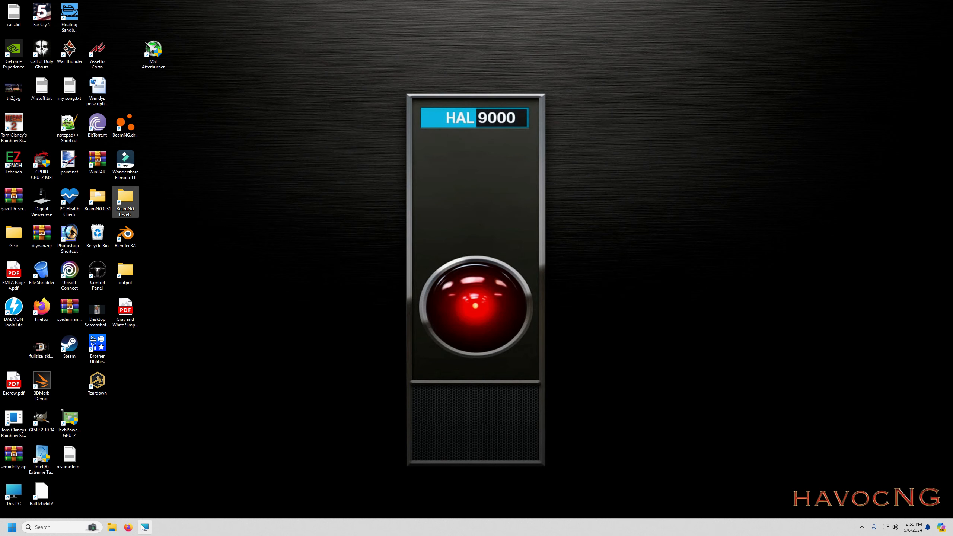
Step: Browse in File Explorer to C:\Program Files (x86)\Steam\steamapps\common\BeamNG.drive\content\levels
{"action": "left_click", "coordinate": [146, 528]}
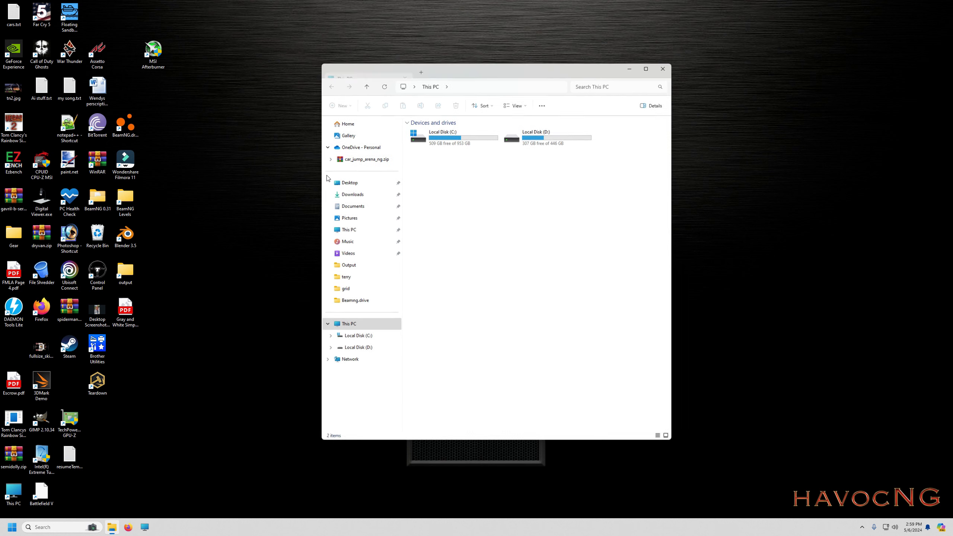
{"action": "double_click", "coordinate": [446, 135]}
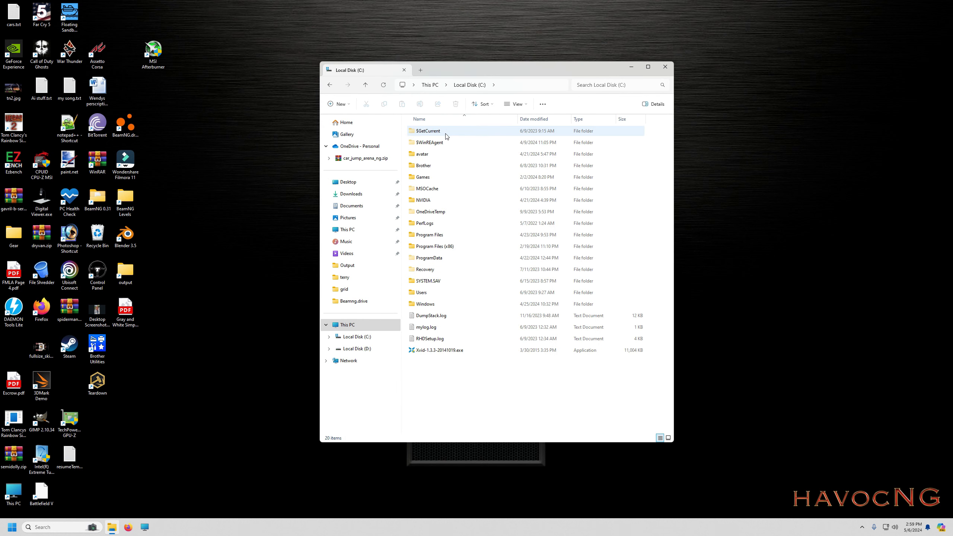
{"action": "double_click", "coordinate": [428, 247]}
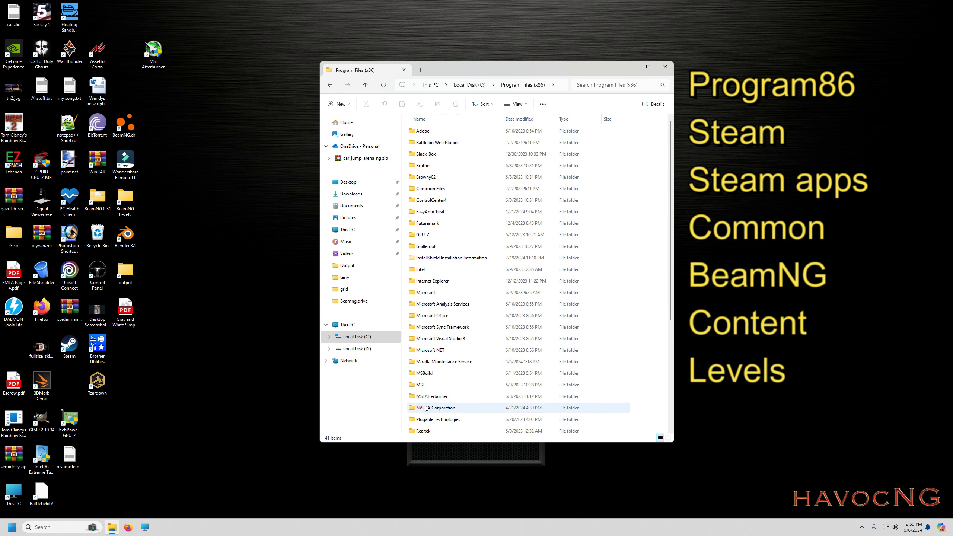
{"action": "scroll", "coordinate": [426, 379], "scroll_direction": "down", "scroll_amount": 4}
{"action": "double_click", "coordinate": [426, 325]}
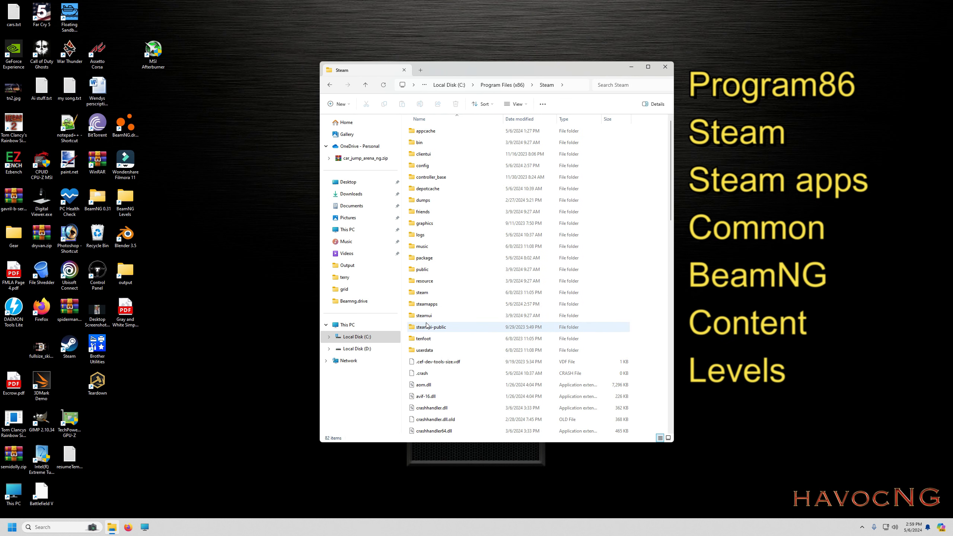
{"action": "double_click", "coordinate": [426, 304]}
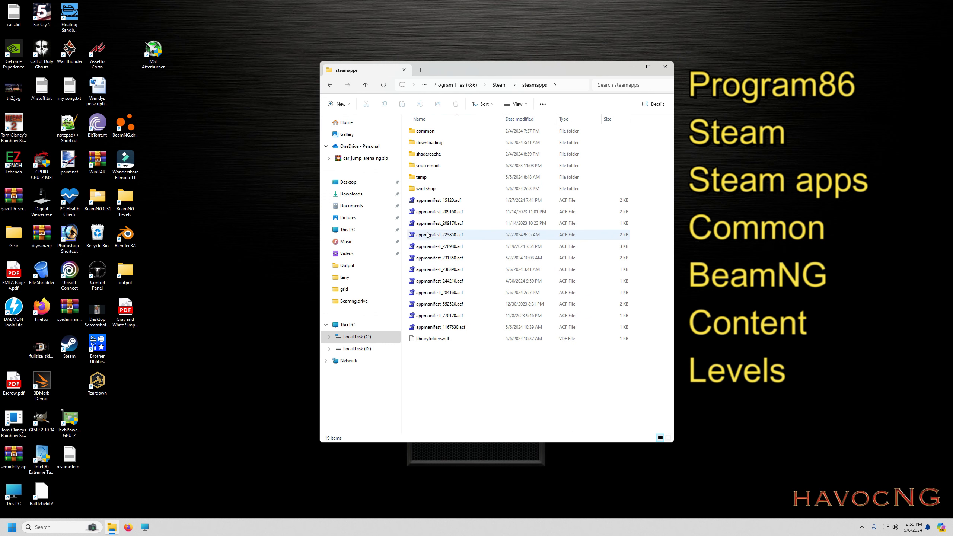
{"action": "double_click", "coordinate": [426, 132]}
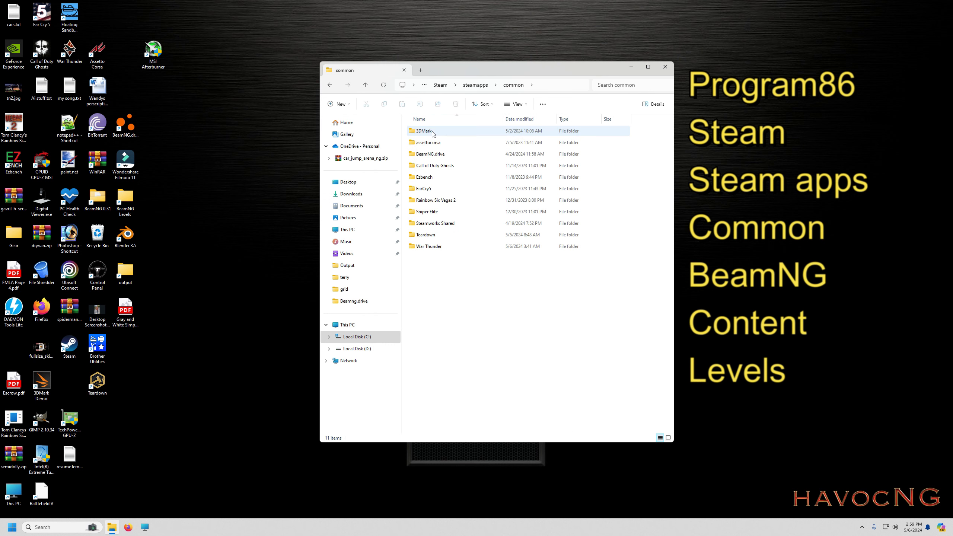
{"action": "double_click", "coordinate": [438, 155]}
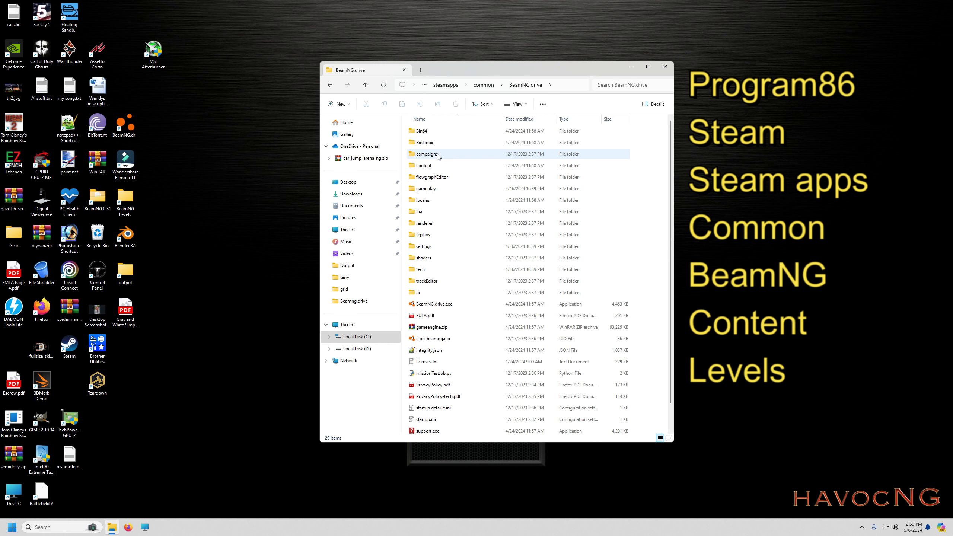
{"action": "double_click", "coordinate": [427, 166]}
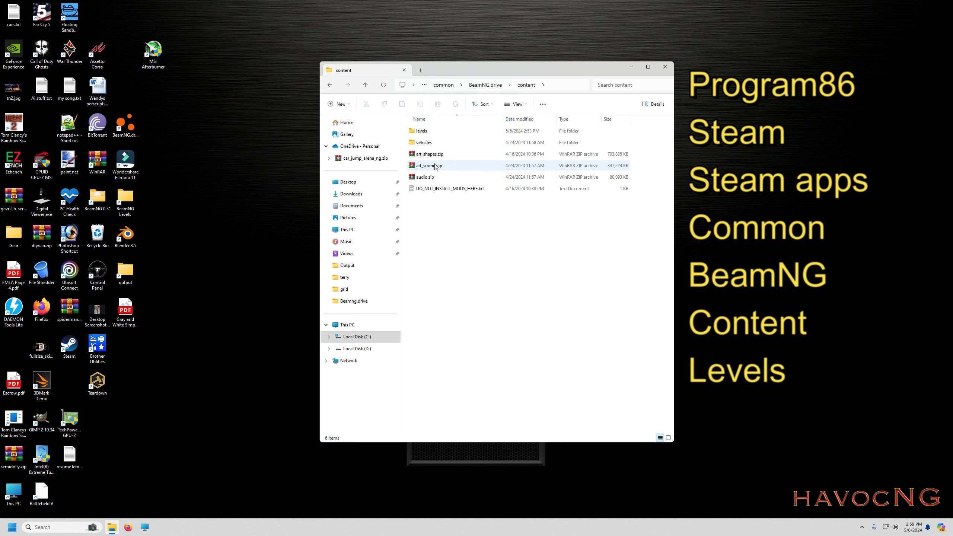
{"action": "double_click", "coordinate": [426, 131]}
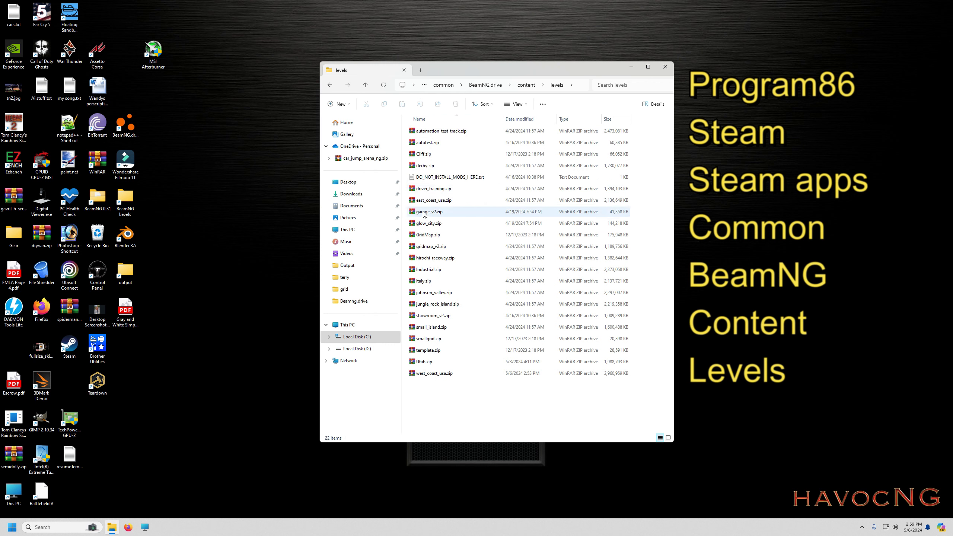
Step: Open gridmap_v2.zip in WinRAR, dismiss the licence reminder, and browse to levels\gridmap_v2\art\shapes
{"action": "double_click", "coordinate": [427, 250]}
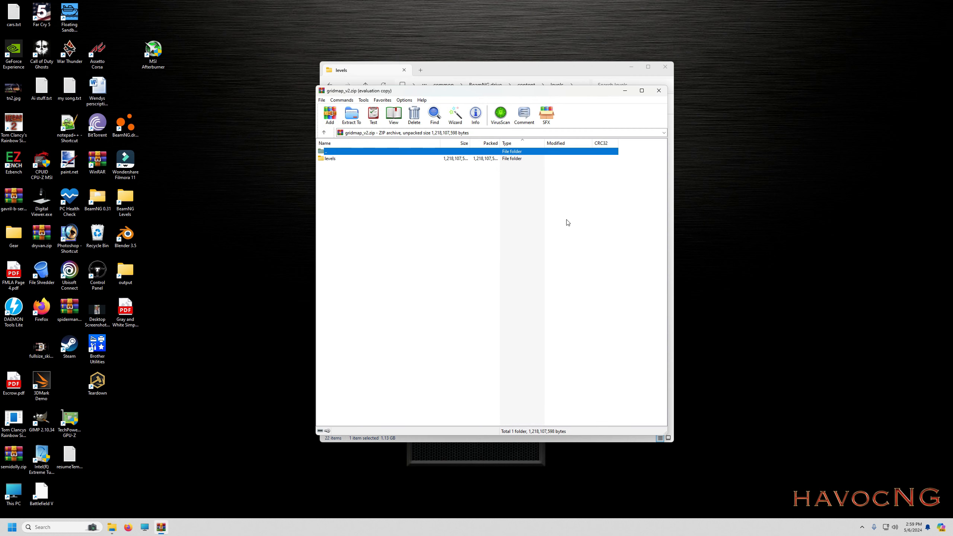
{"action": "left_click", "coordinate": [550, 233]}
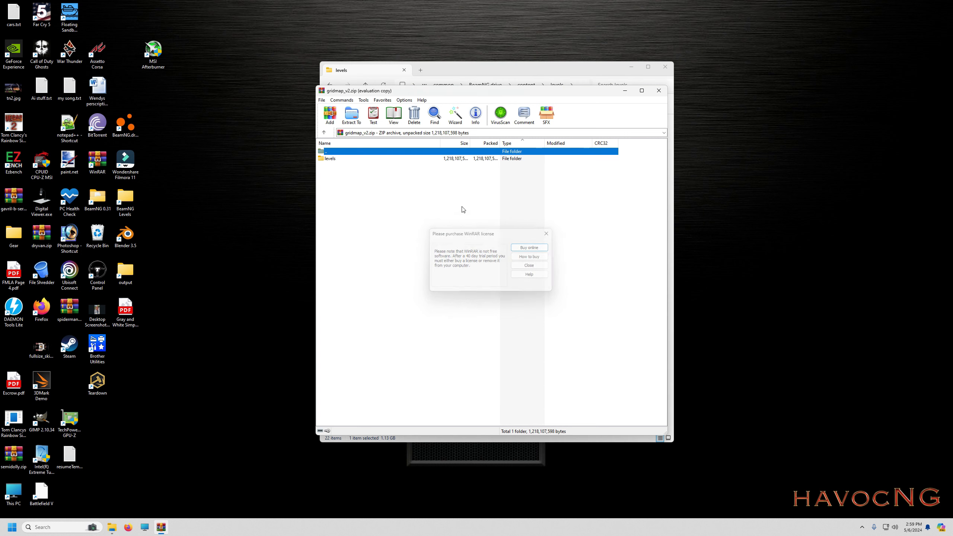
{"action": "double_click", "coordinate": [335, 159]}
{"action": "double_click", "coordinate": [336, 159]}
{"action": "double_click", "coordinate": [335, 159]}
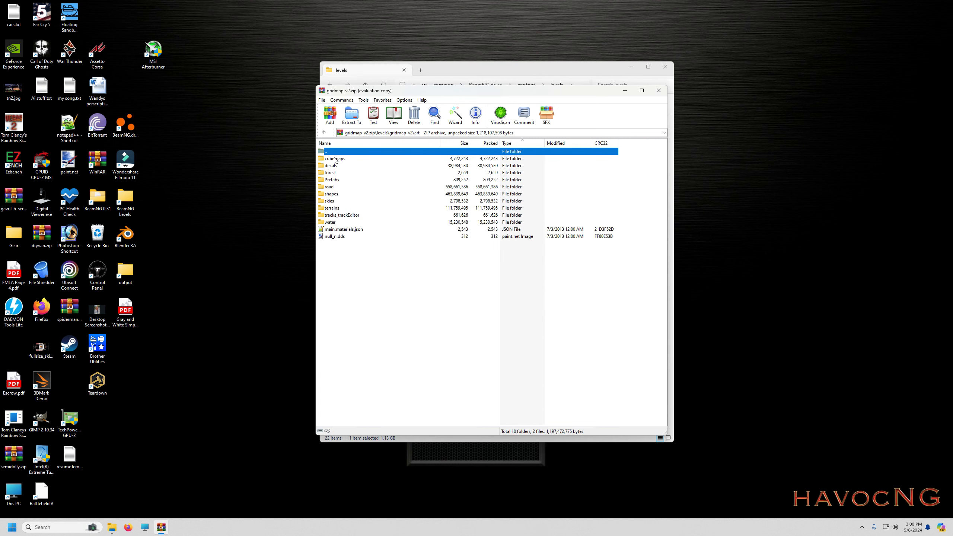
{"action": "double_click", "coordinate": [332, 194]}
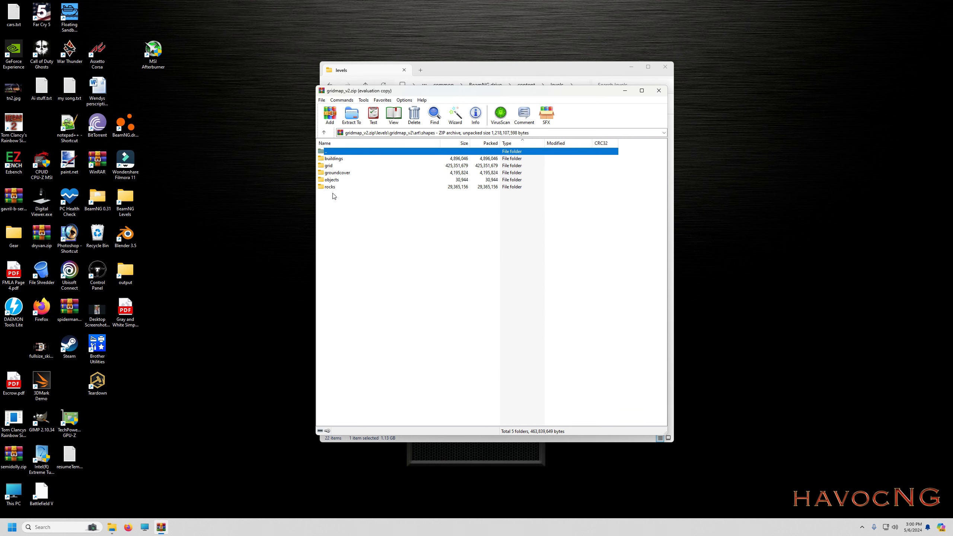
Step: Extract the grid folder from the archive to the desktop and place it in the empty area beside the windows
{"action": "left_click", "coordinate": [331, 166]}
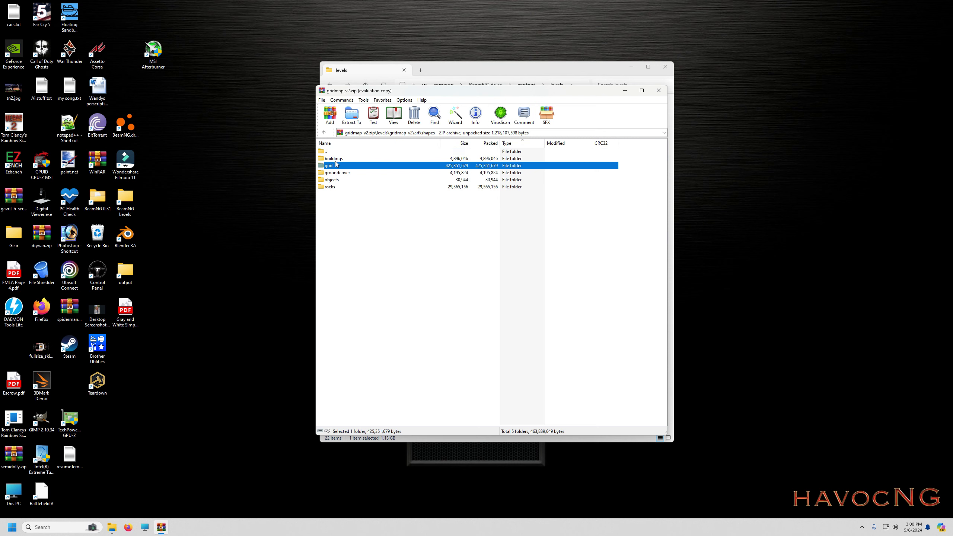
{"action": "left_click_drag", "start_coordinate": [337, 168], "coordinate": [729, 248]}
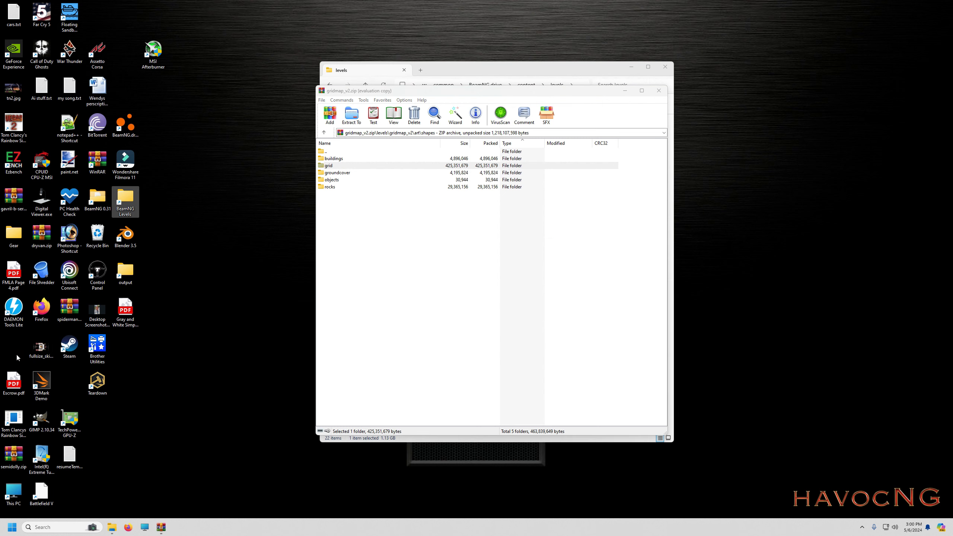
{"action": "left_click_drag", "start_coordinate": [22, 349], "coordinate": [757, 257]}
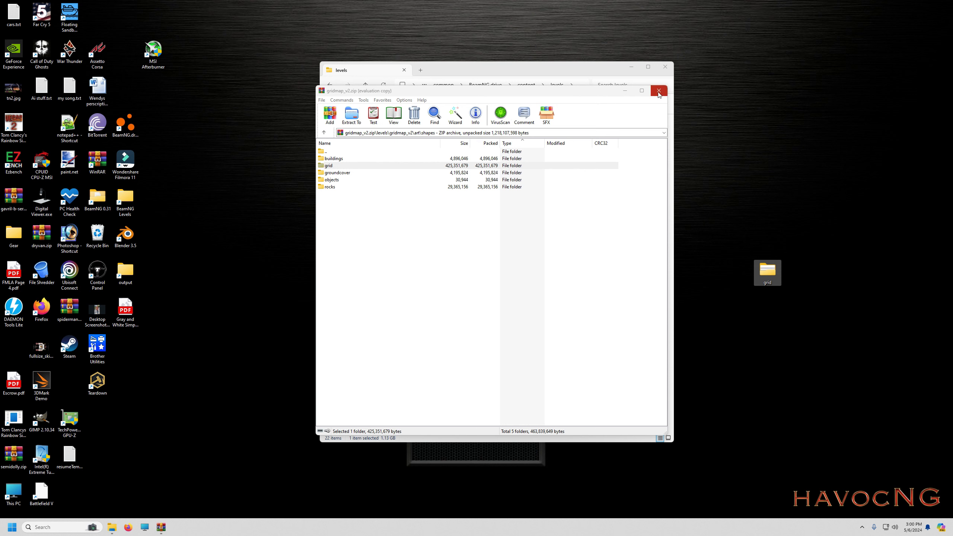
Step: Close the gridmap_v2 archive, open west_coast_usa.zip past the licence reminder, and browse to levels\west_coast_usa\art\shapes
{"action": "left_click", "coordinate": [659, 91]}
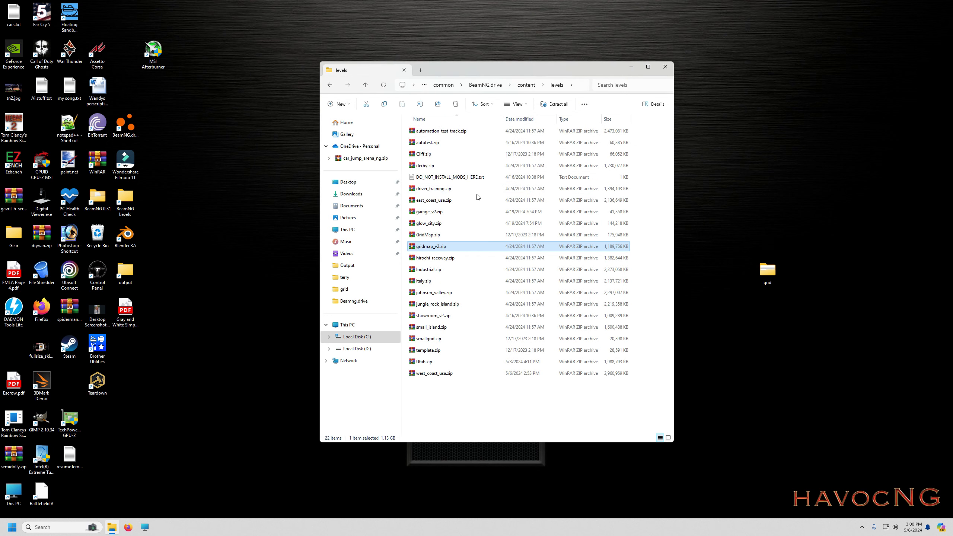
{"action": "double_click", "coordinate": [427, 375]}
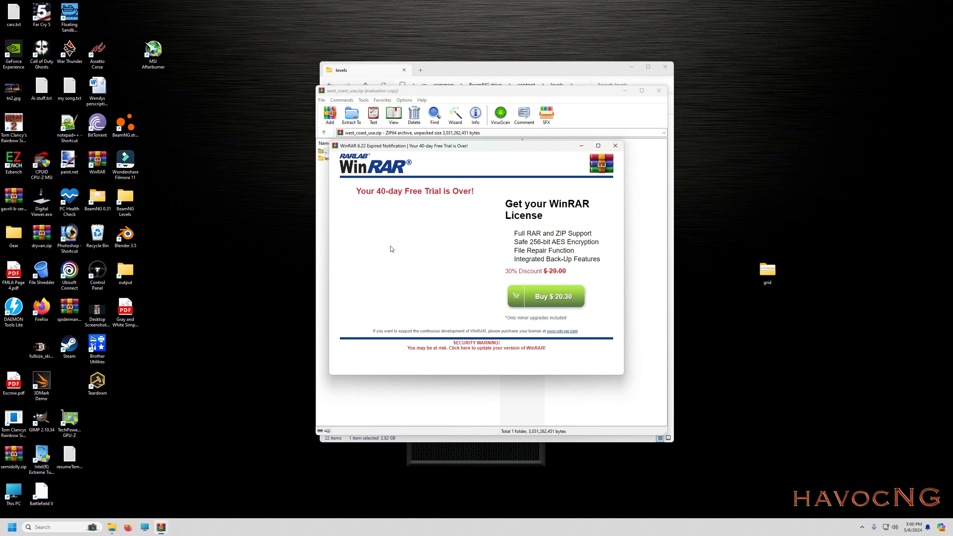
{"action": "left_click", "coordinate": [616, 145]}
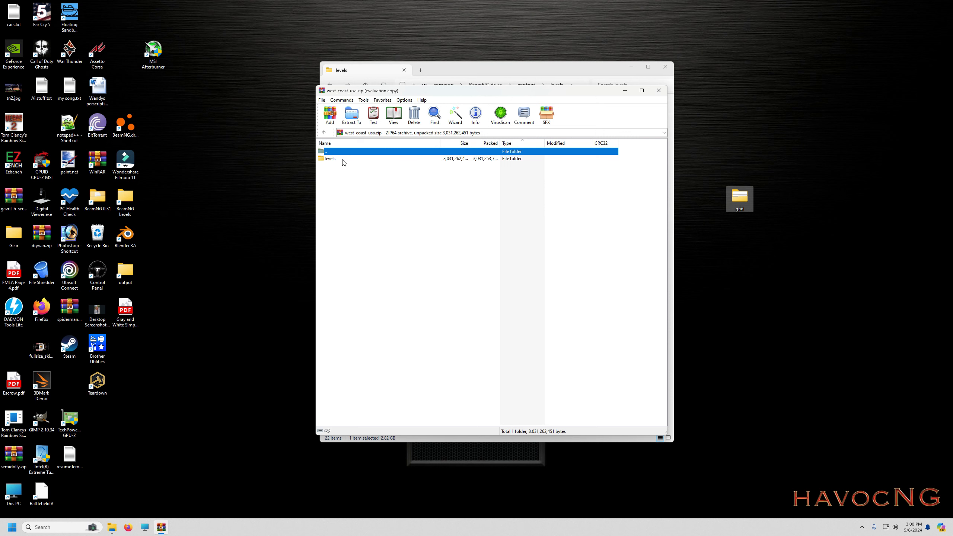
{"action": "double_click", "coordinate": [330, 159]}
{"action": "double_click", "coordinate": [330, 159]}
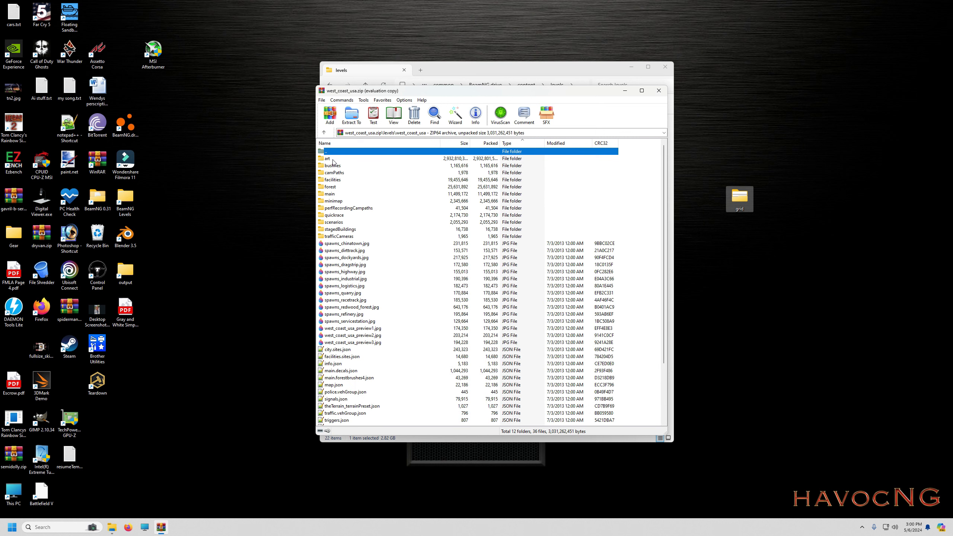
{"action": "double_click", "coordinate": [330, 159]}
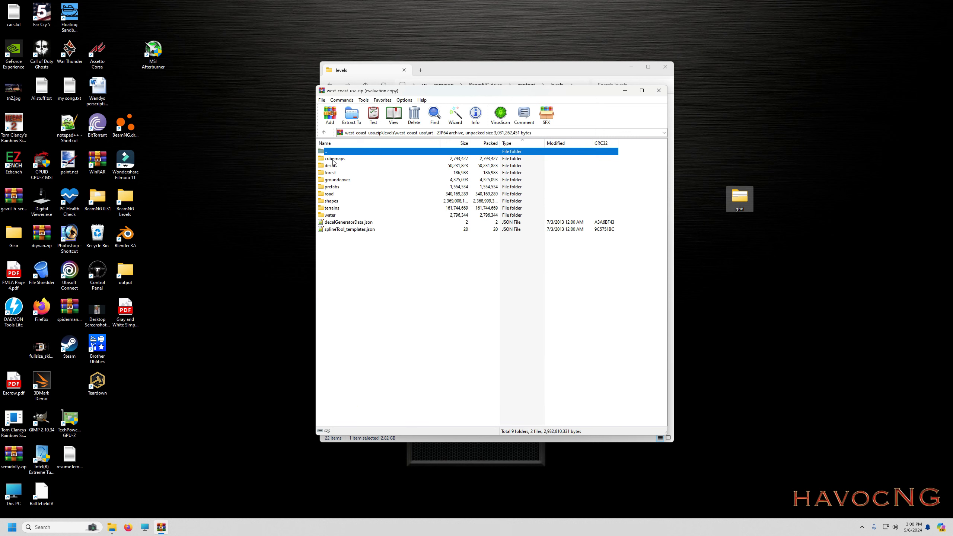
{"action": "double_click", "coordinate": [331, 201]}
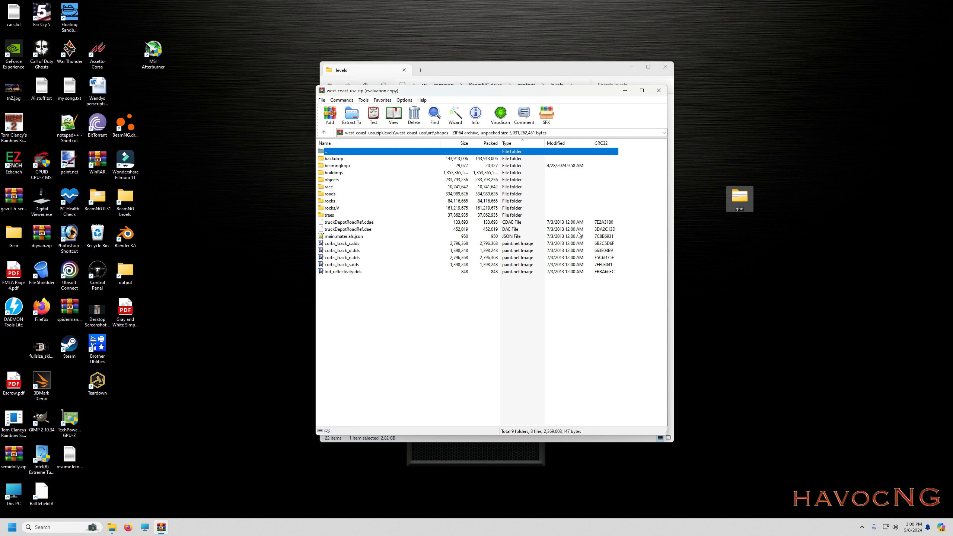
Step: Look through the archive's objects folder to locate its main.materials.json file
{"action": "double_click", "coordinate": [331, 180]}
{"action": "scroll", "coordinate": [389, 256], "scroll_direction": "down", "scroll_amount": 7}
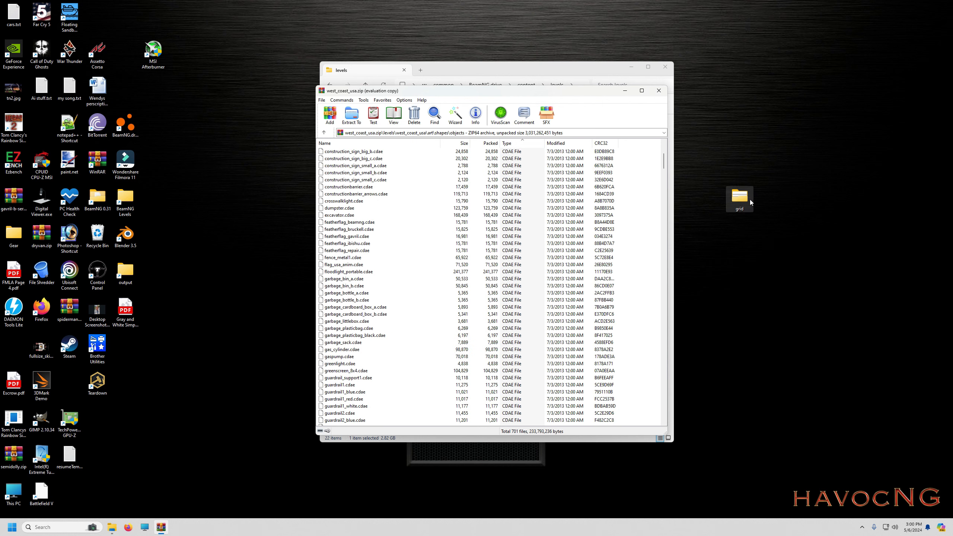
{"action": "scroll", "coordinate": [366, 314], "scroll_direction": "down", "scroll_amount": 10}
{"action": "scroll", "coordinate": [366, 314], "scroll_direction": "down", "scroll_amount": 20}
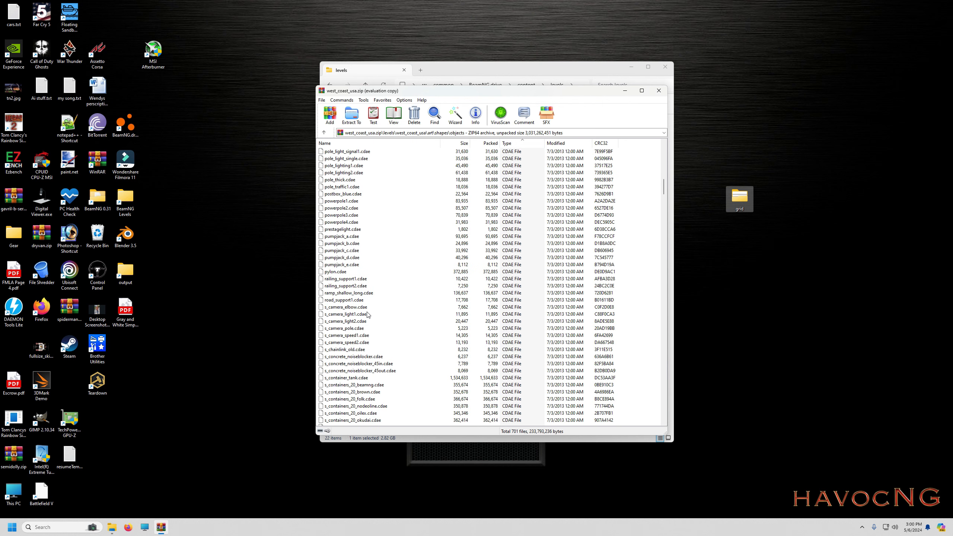
{"action": "scroll", "coordinate": [370, 317], "scroll_direction": "down", "scroll_amount": 15}
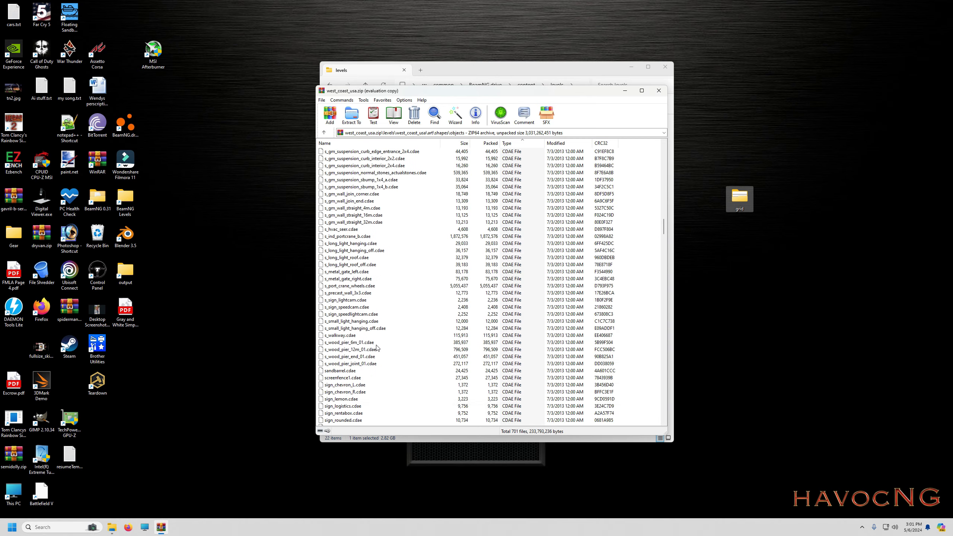
{"action": "scroll", "coordinate": [379, 348], "scroll_direction": "down", "scroll_amount": 12}
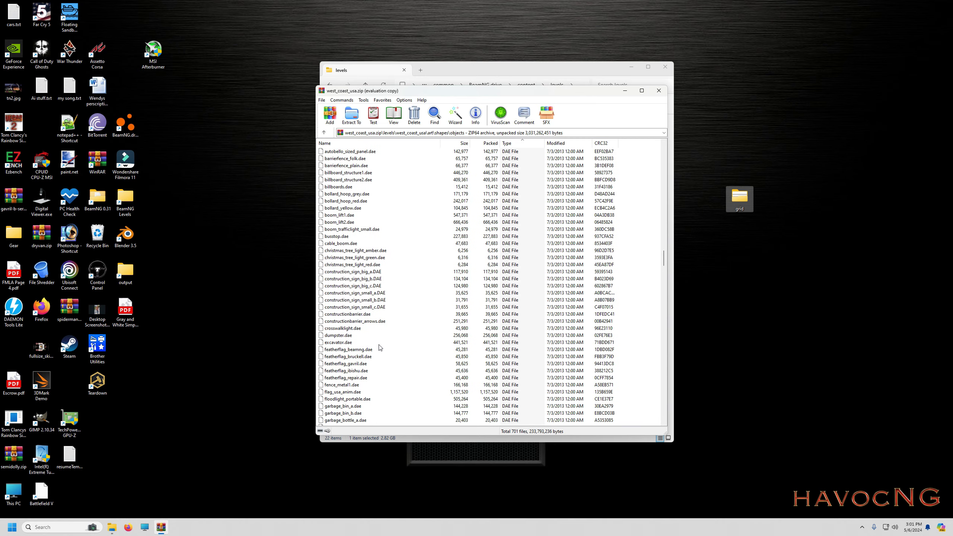
{"action": "left_click_drag", "start_coordinate": [665, 259], "coordinate": [671, 355]}
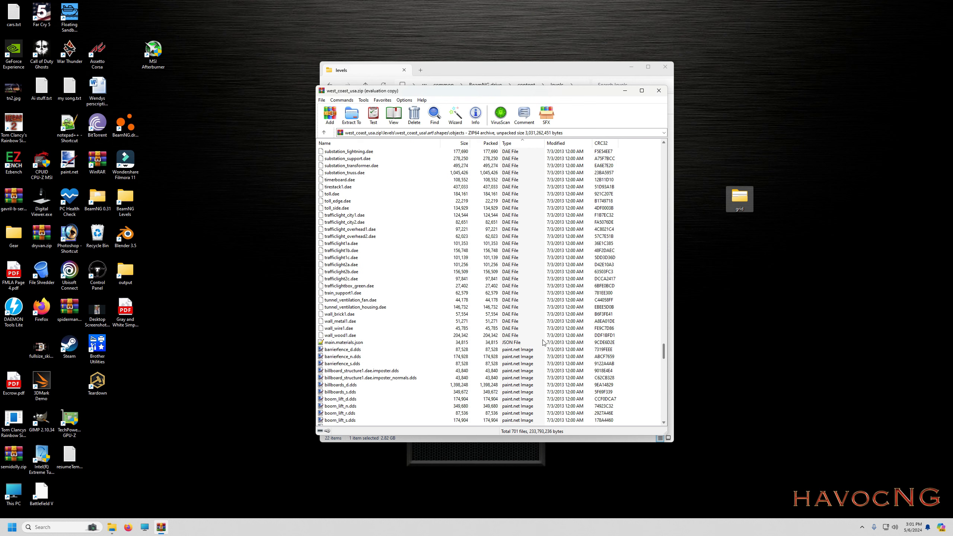
Step: Inspect the west_coast_usa level name in the texture paths of the objects folder's main.materials.json, and close the text editor
{"action": "double_click", "coordinate": [343, 343]}
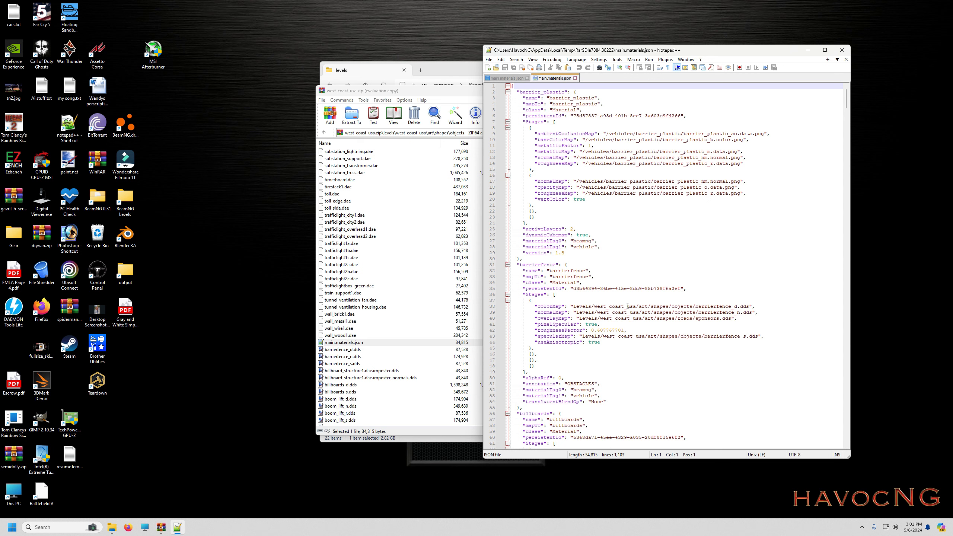
{"action": "left_click_drag", "start_coordinate": [636, 306], "coordinate": [595, 307]}
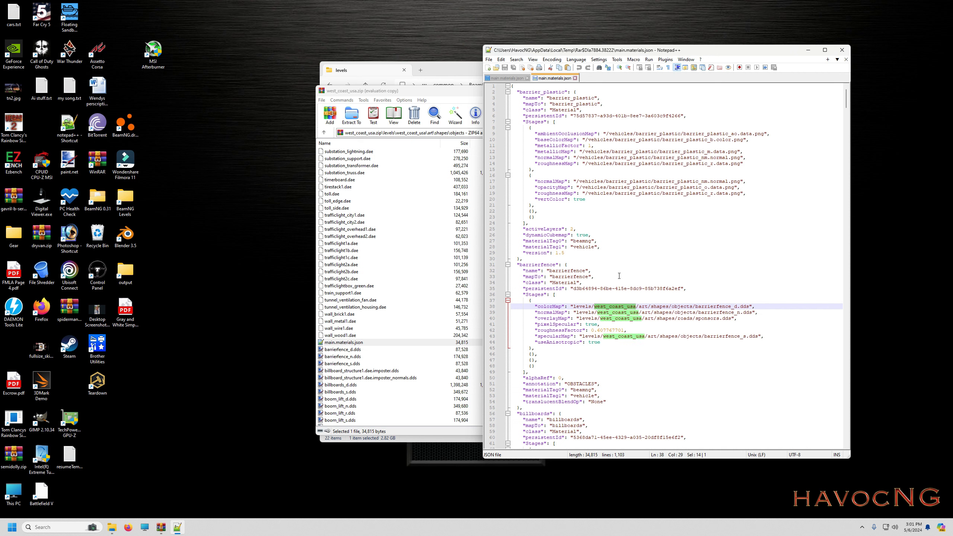
{"action": "left_click", "coordinate": [574, 78]}
{"action": "left_click", "coordinate": [527, 78]}
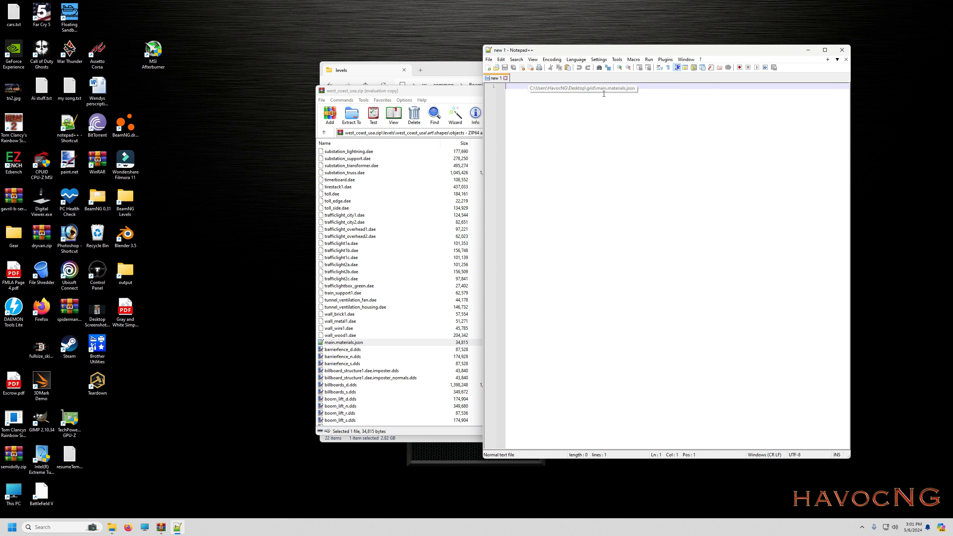
{"action": "left_click", "coordinate": [842, 49]}
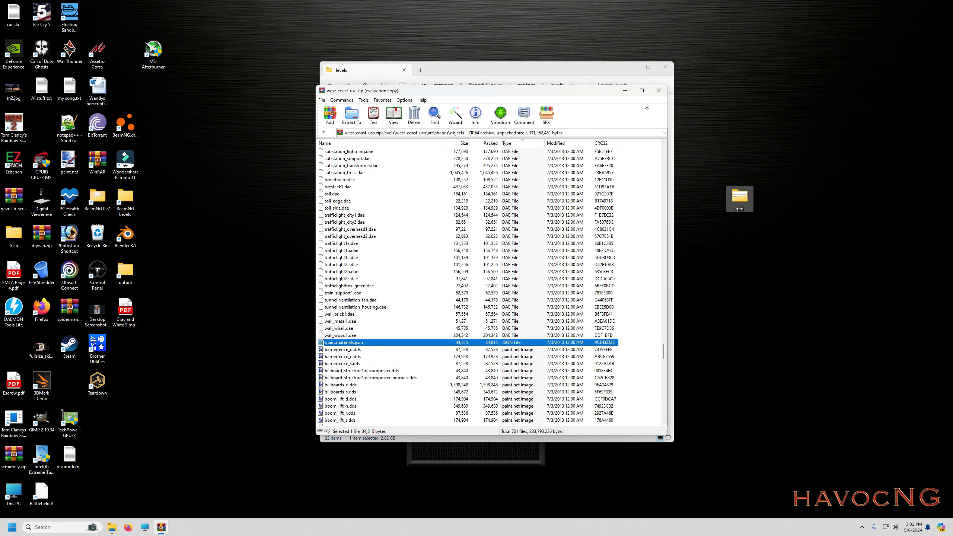
Step: Return the archive to its shapes folder, close the levels folder window, and move the archive window beside the desktop icons
{"action": "left_click_drag", "start_coordinate": [590, 92], "coordinate": [452, 74]}
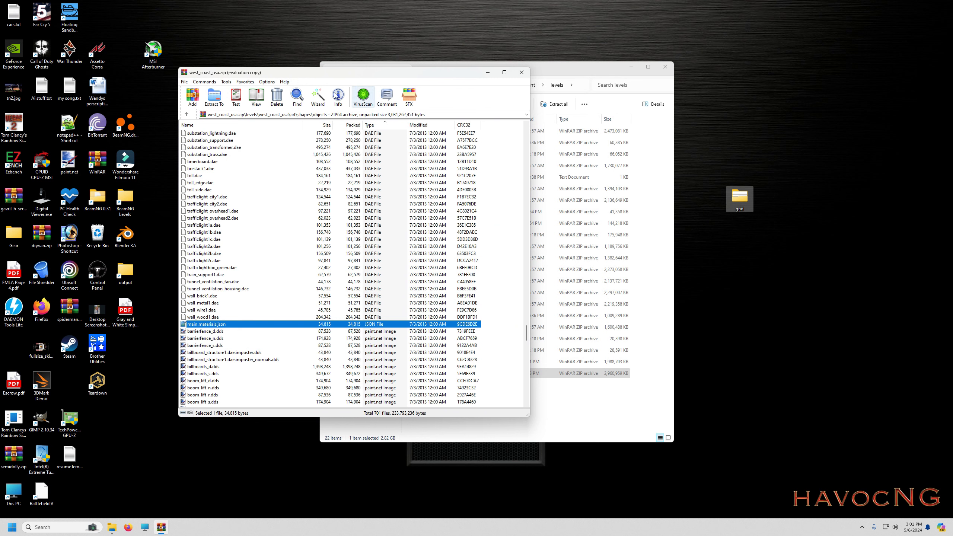
{"action": "left_click", "coordinate": [187, 115]}
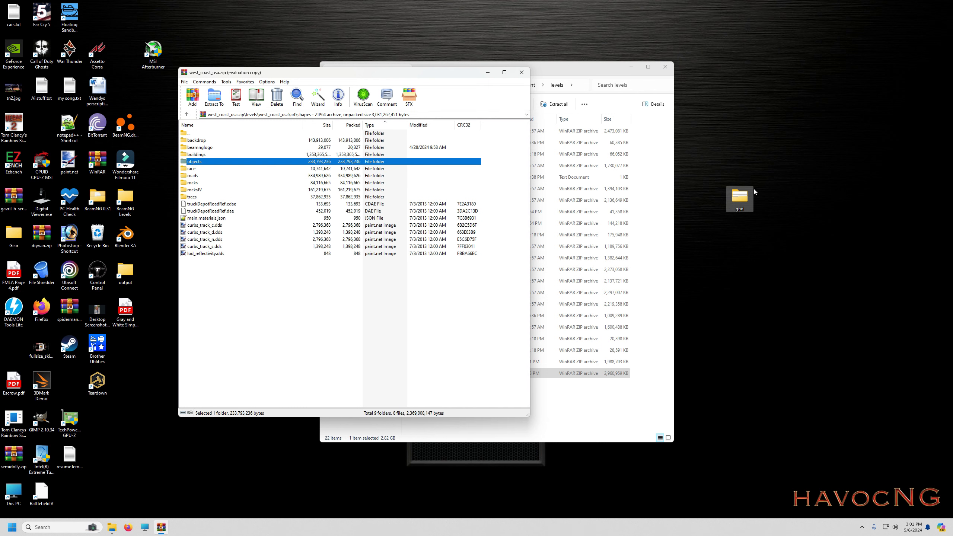
{"action": "left_click", "coordinate": [666, 67]}
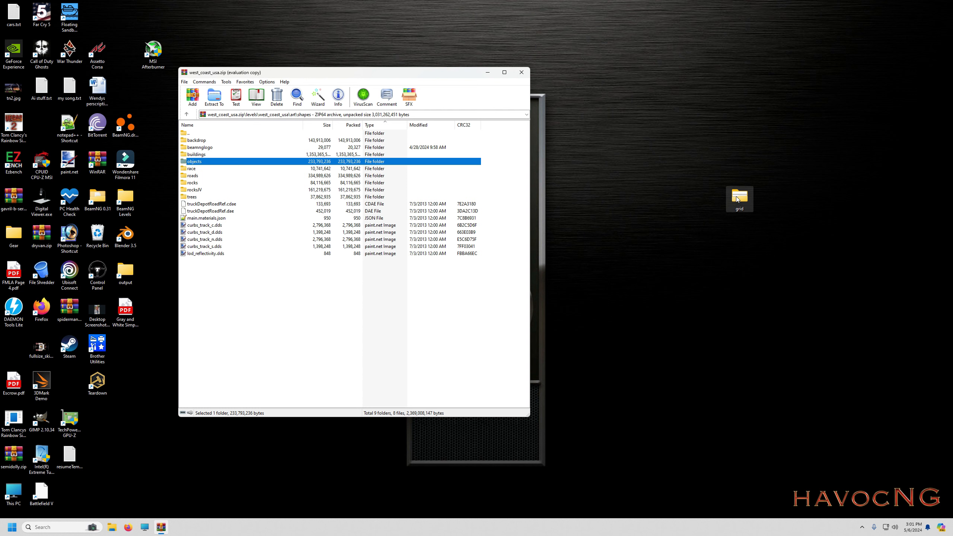
{"action": "left_click_drag", "start_coordinate": [438, 75], "coordinate": [351, 76]}
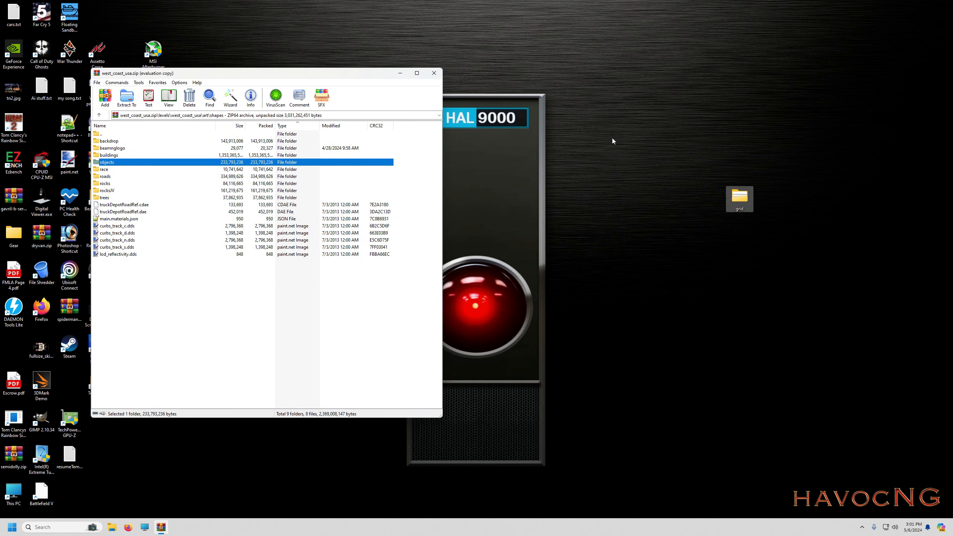
Step: Open main.materials.json from the extracted grid folder, with the folder window beside the archive, and check its first colorMap path
{"action": "double_click", "coordinate": [735, 200]}
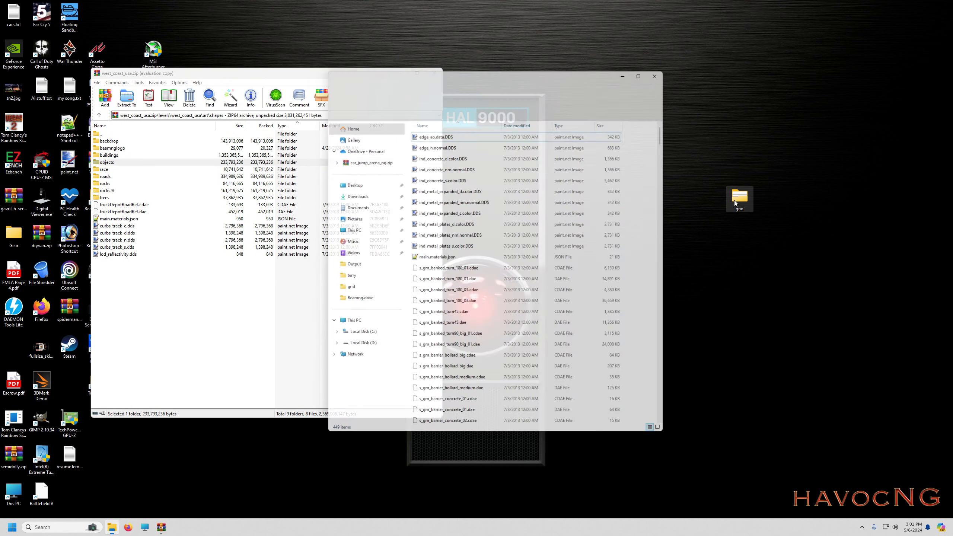
{"action": "left_click_drag", "start_coordinate": [488, 69], "coordinate": [628, 57]}
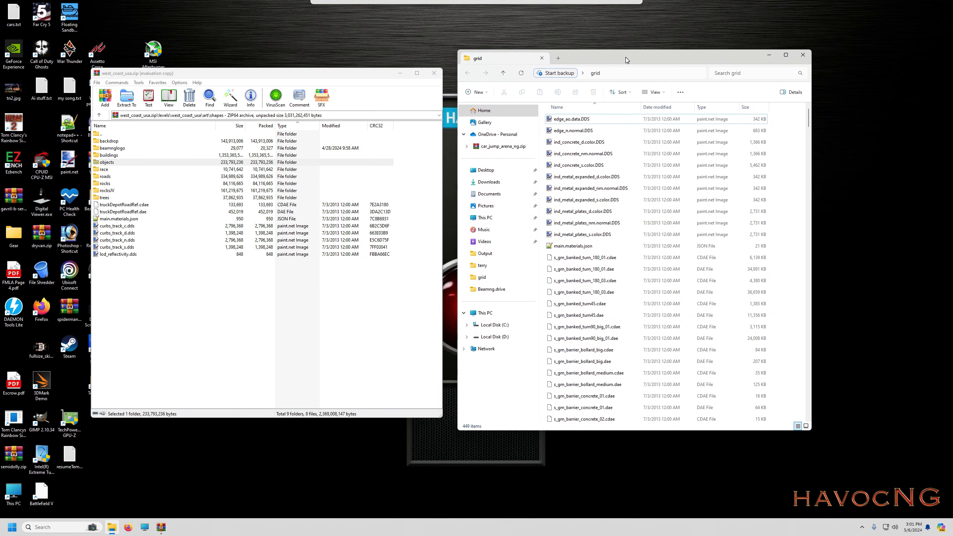
{"action": "double_click", "coordinate": [569, 248]}
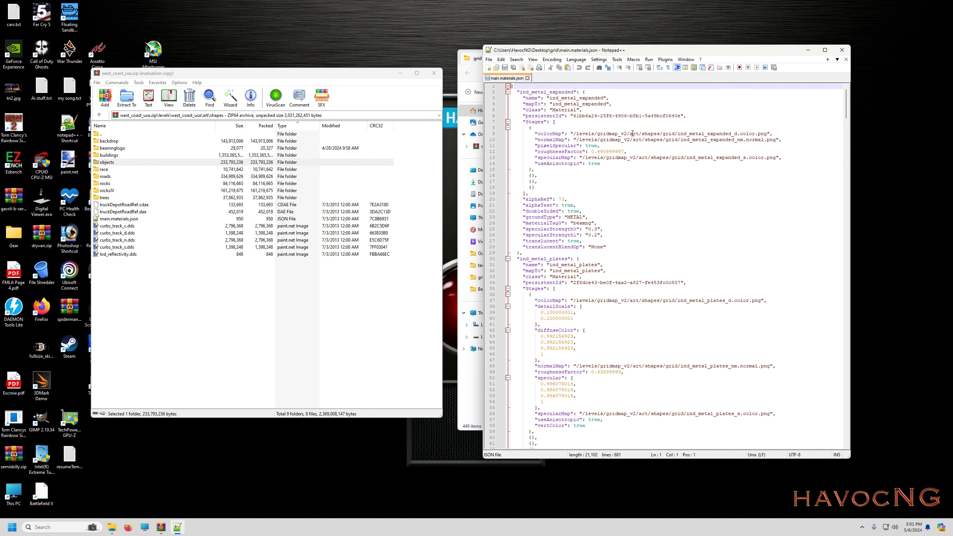
{"action": "left_click_drag", "start_coordinate": [687, 134], "coordinate": [574, 134]}
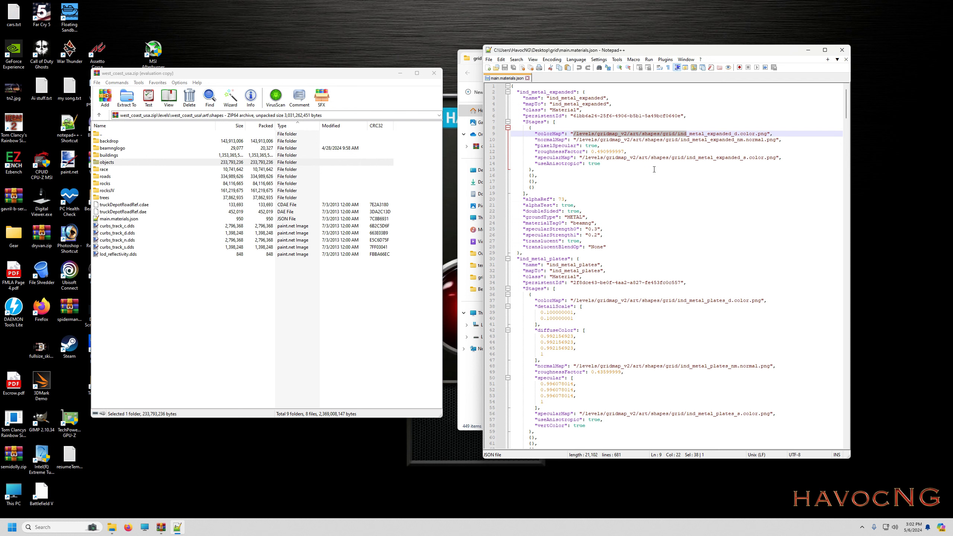
{"action": "left_click", "coordinate": [638, 185]}
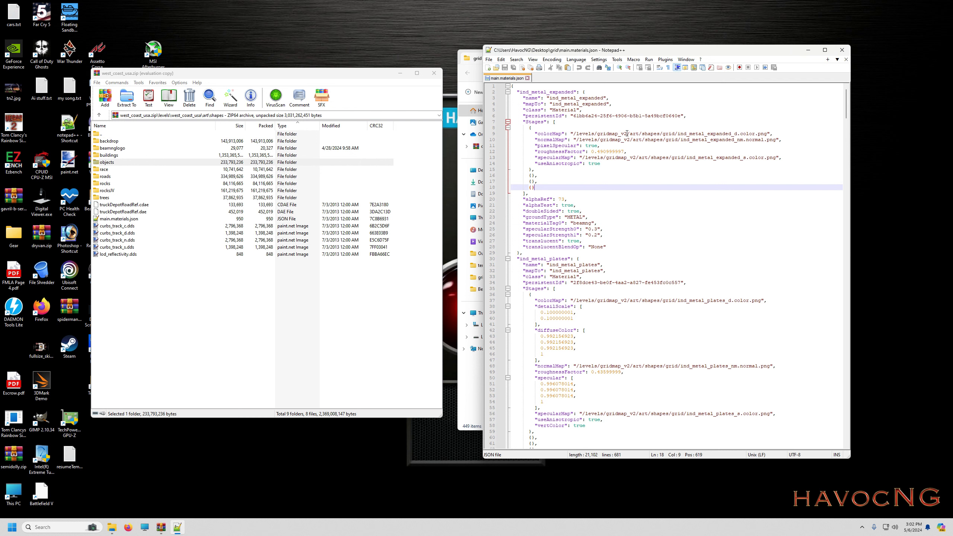
Step: Replace all occurrences of gridmap_v2 with west_coast_usa in the grid folder's main.materials.json
{"action": "left_click_drag", "start_coordinate": [627, 134], "coordinate": [598, 133]}
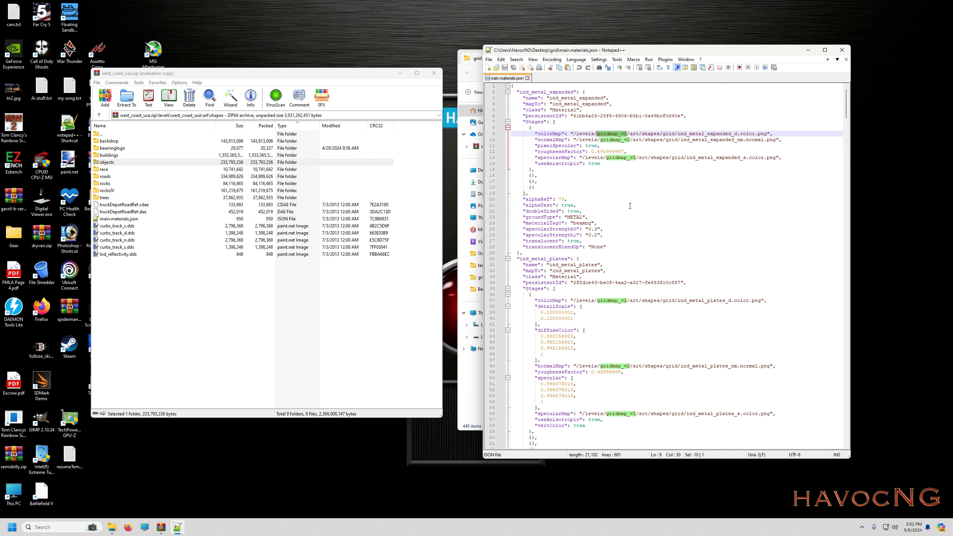
{"action": "key", "text": "ctrl+h"}
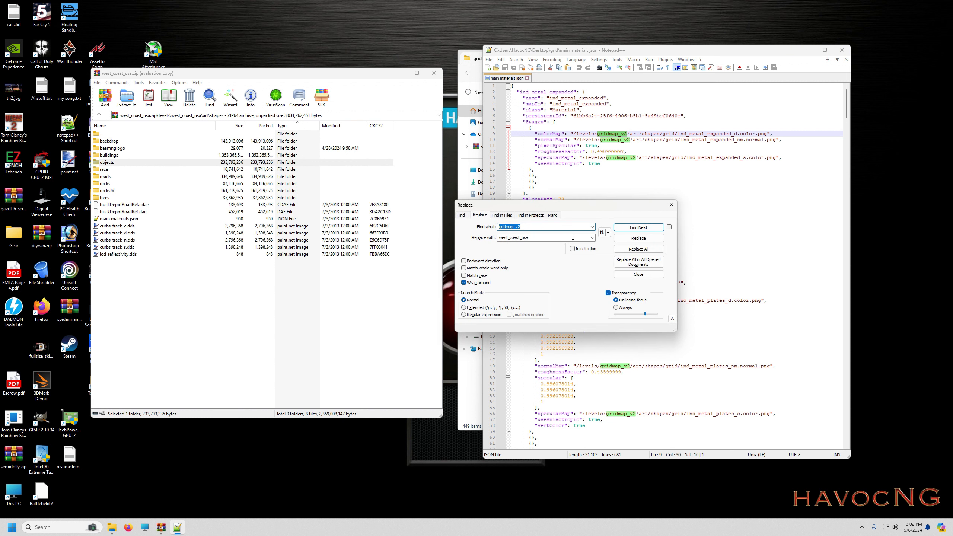
{"action": "double_click", "coordinate": [521, 237]}
{"action": "key", "text": "ctrl+c"}
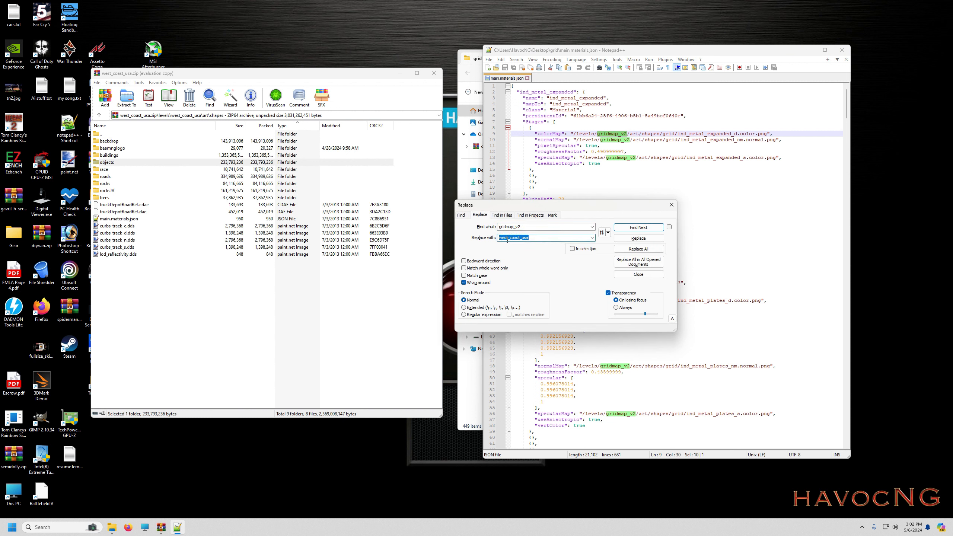
{"action": "key", "text": "BackSpace"}
{"action": "key", "text": "ctrl+v"}
{"action": "left_click", "coordinate": [650, 250]}
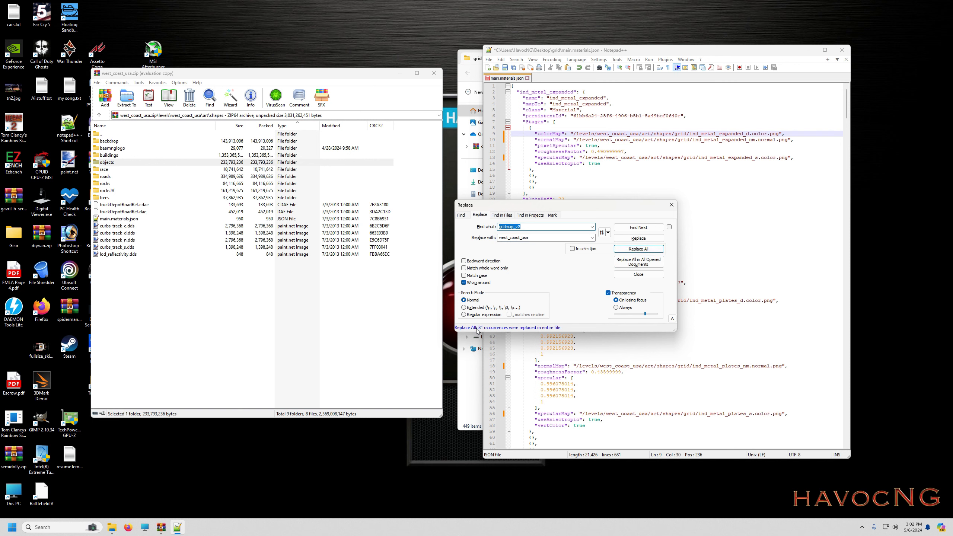
{"action": "left_click", "coordinate": [671, 205]}
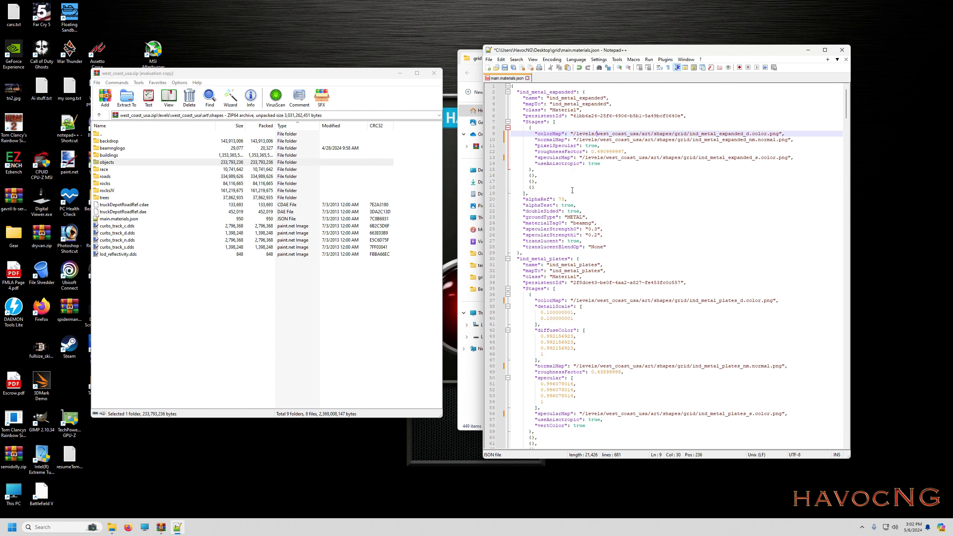
Step: Save the edited main.materials.json and close it together with the text editor
{"action": "key", "text": "ctrl+s"}
{"action": "left_click", "coordinate": [528, 79]}
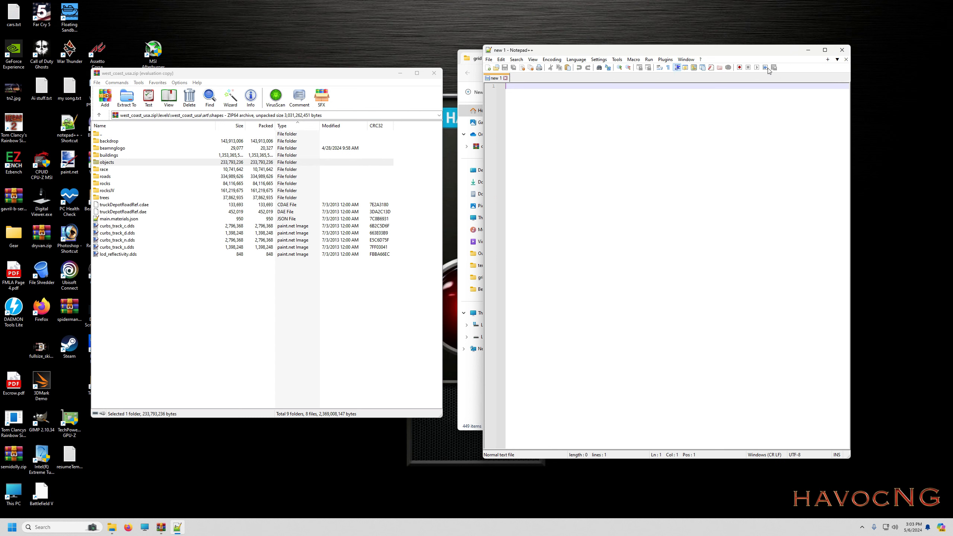
{"action": "left_click", "coordinate": [843, 50]}
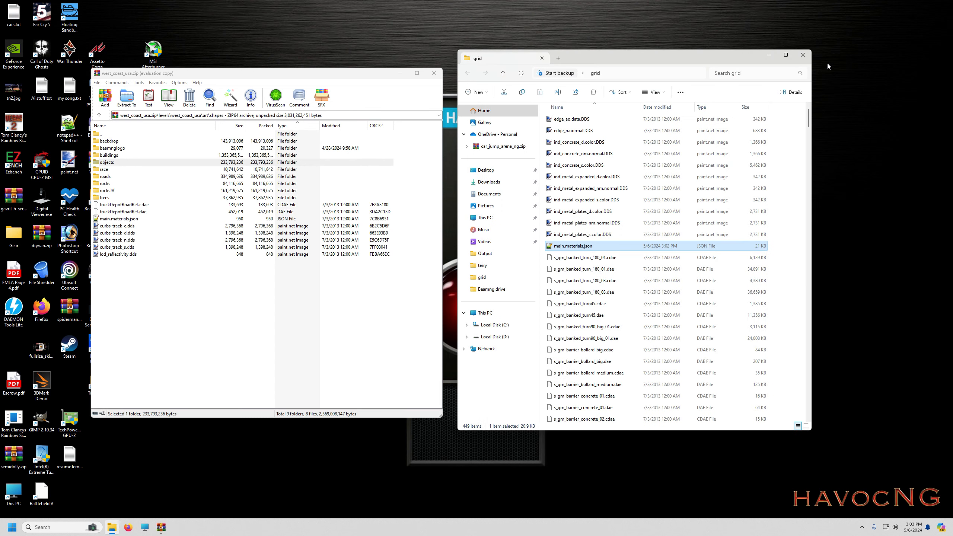
Step: Reopen the grid folder's main.materials.json to verify the level name in its texture paths, and close it again
{"action": "double_click", "coordinate": [567, 246]}
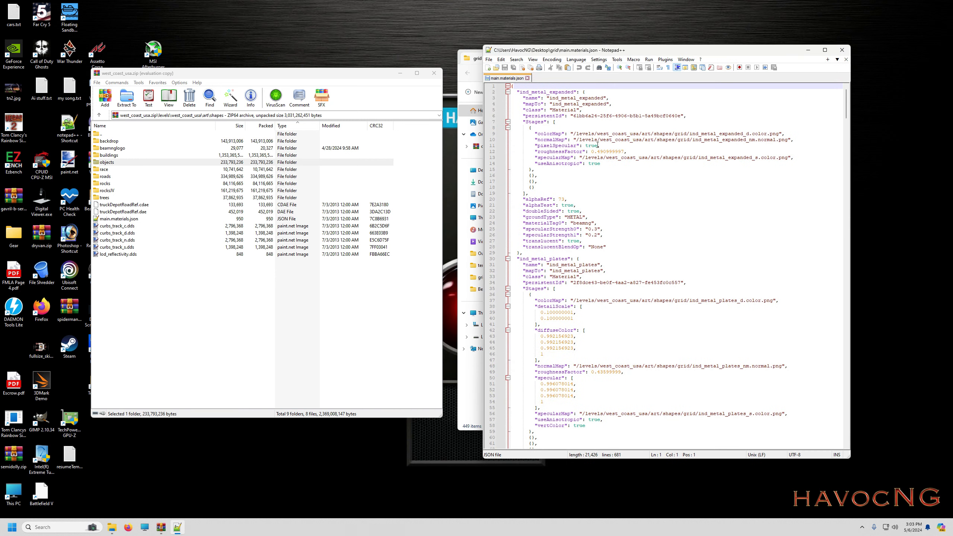
{"action": "left_click_drag", "start_coordinate": [579, 139], "coordinate": [672, 139]}
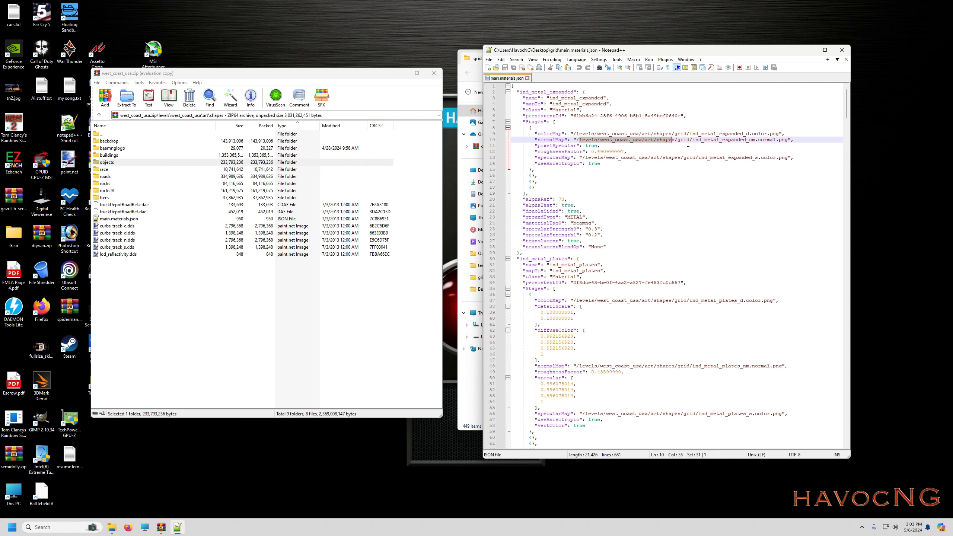
{"action": "left_click", "coordinate": [843, 50]}
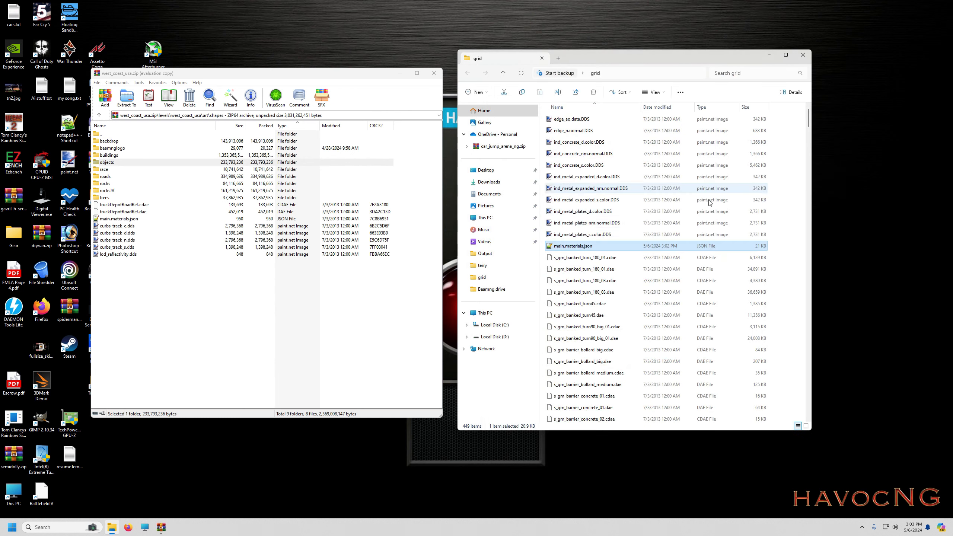
Step: Close the grid folder window and move the grid folder on the desktop closer to the west_coast_usa archive window
{"action": "left_click", "coordinate": [804, 55]}
{"action": "left_click_drag", "start_coordinate": [739, 197], "coordinate": [573, 236]}
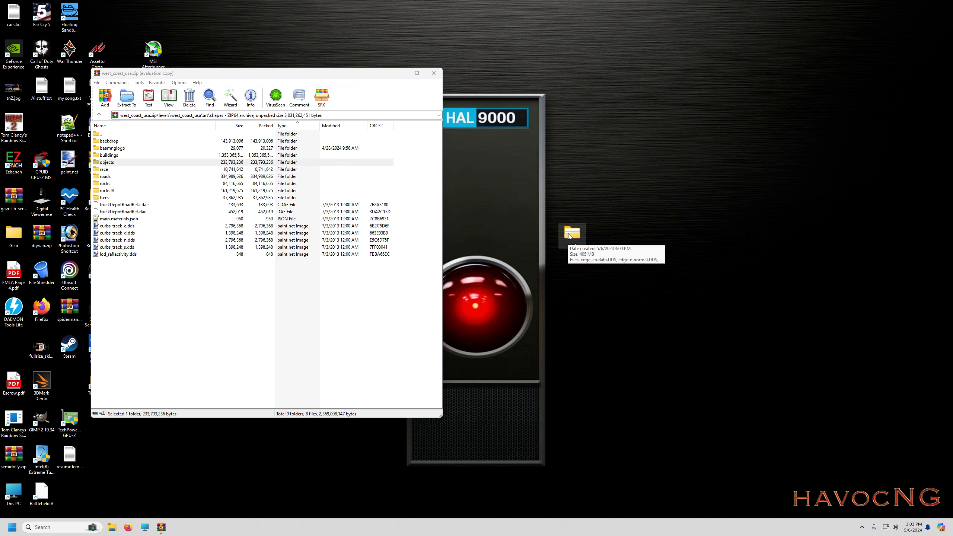
Step: Add the edited grid folder from the desktop to the west_coast_usa archive's levels\west_coast_usa\art\shapes folder and close the archive
{"action": "left_click_drag", "start_coordinate": [567, 240], "coordinate": [562, 217]}
{"action": "left_click_drag", "start_coordinate": [613, 188], "coordinate": [576, 342]}
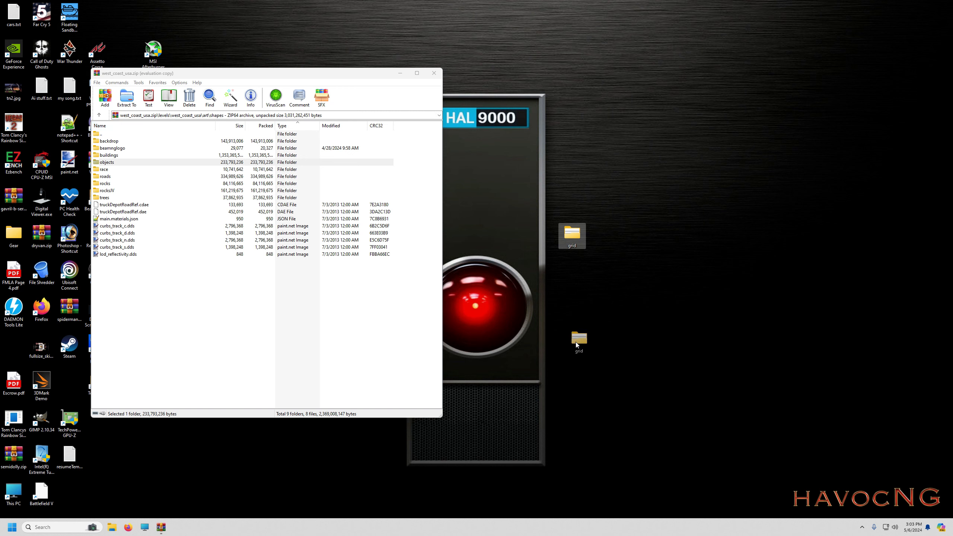
{"action": "left_click_drag", "start_coordinate": [451, 351], "coordinate": [574, 275]}
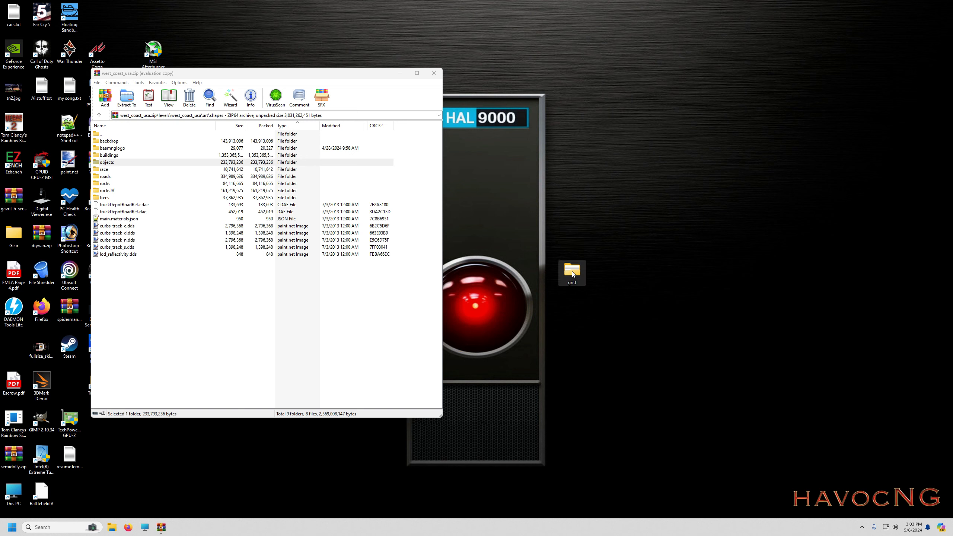
{"action": "left_click", "coordinate": [112, 177]}
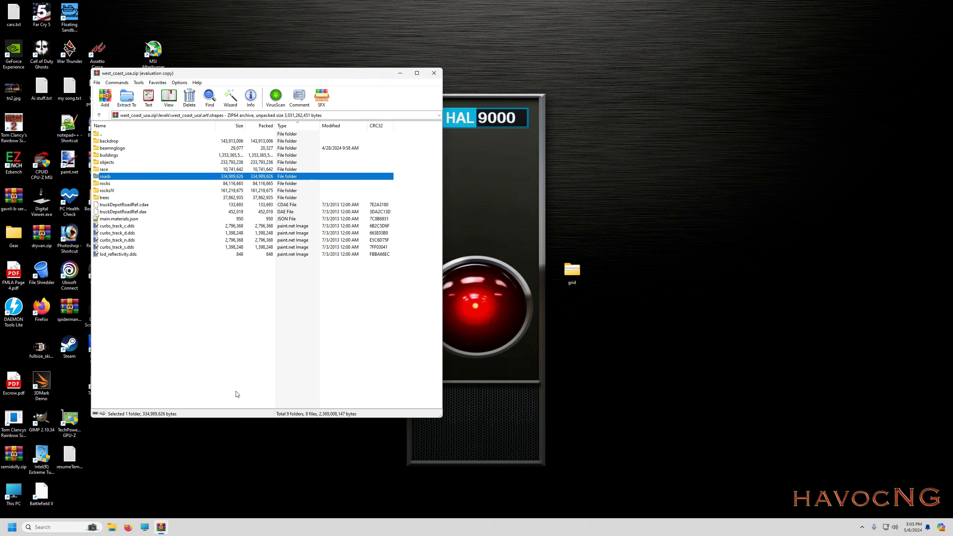
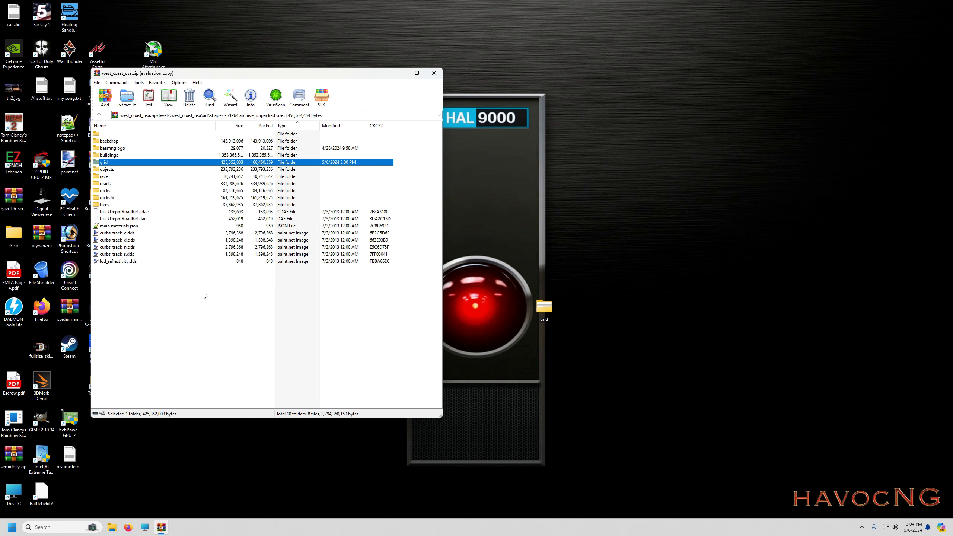
{"action": "left_click", "coordinate": [433, 74]}
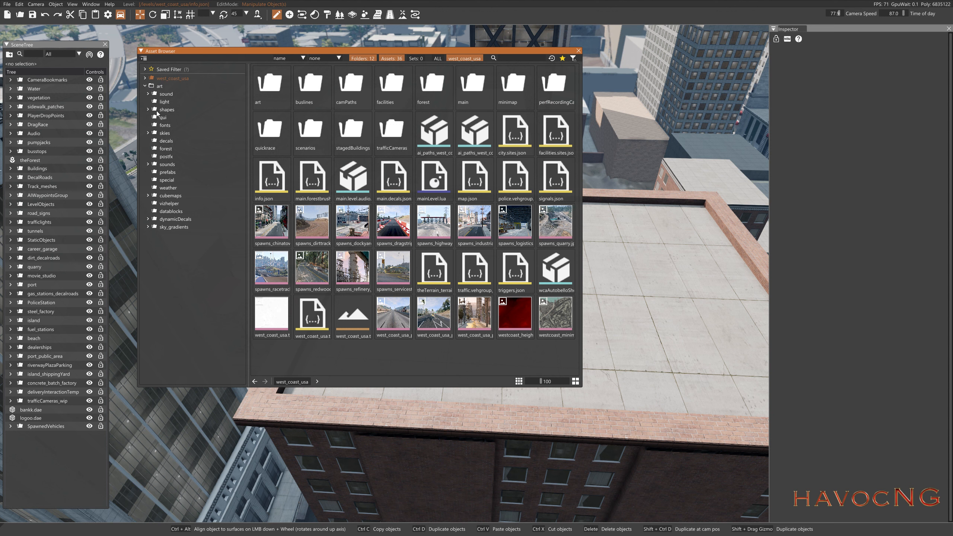
Step: Show the contents of the level's west_coast_usa/art/shapes/grid folder in the Asset Browser
{"action": "left_click", "coordinate": [144, 78]}
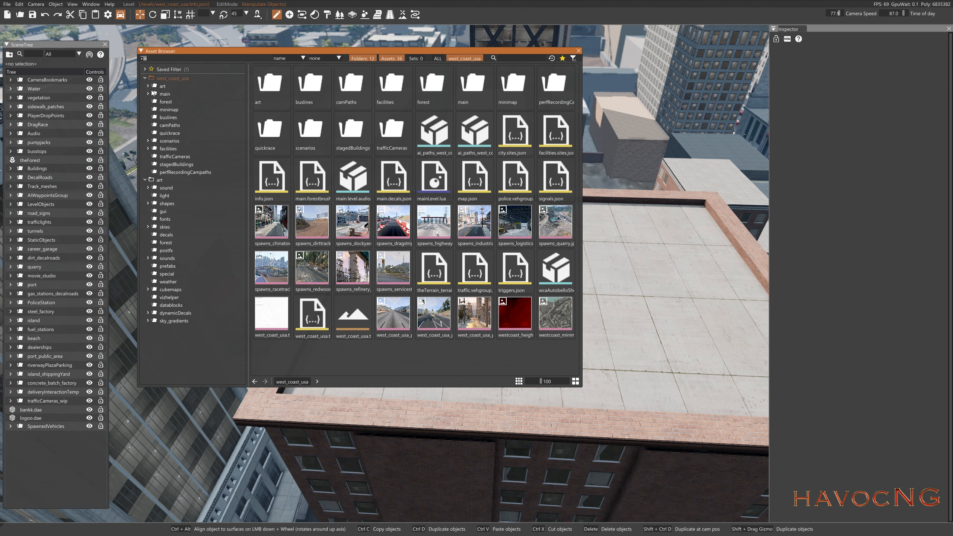
{"action": "left_click", "coordinate": [148, 86]}
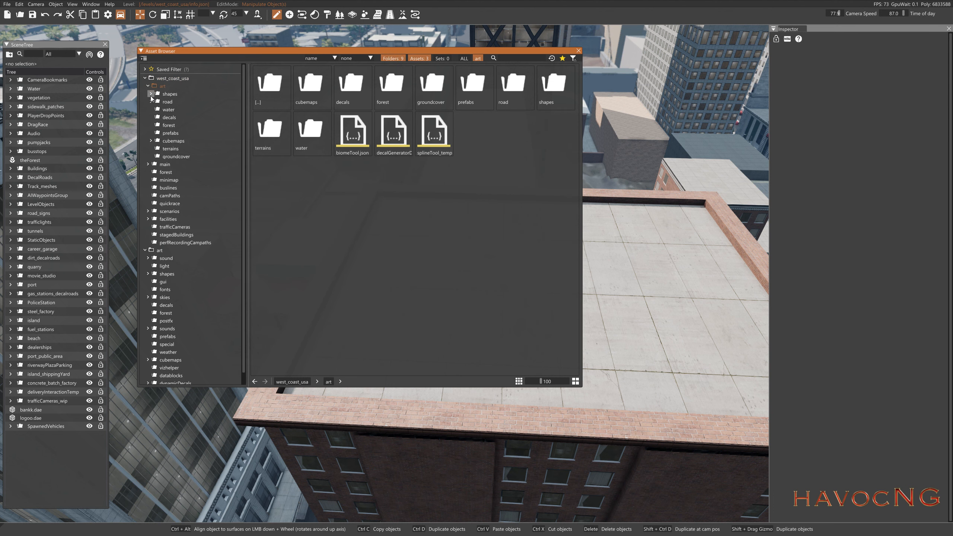
{"action": "left_click", "coordinate": [151, 94]}
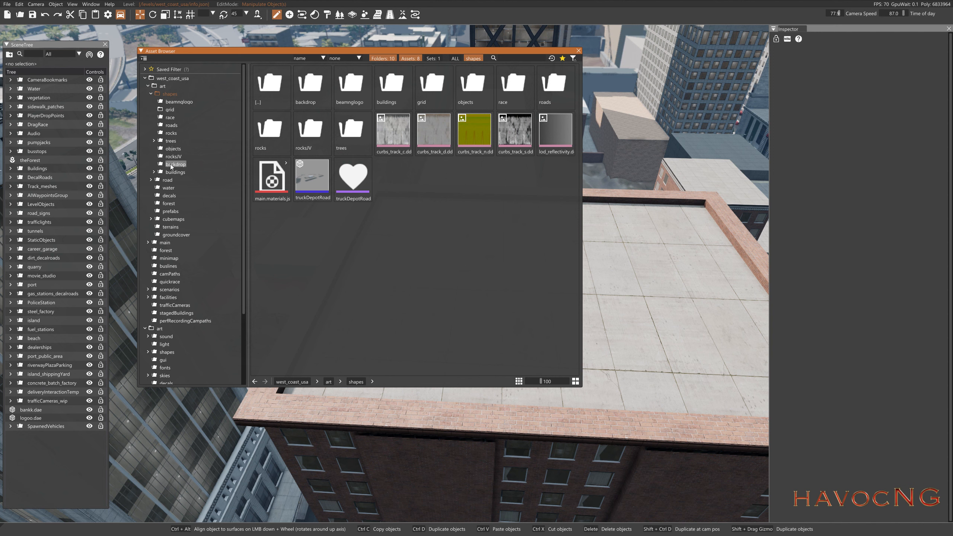
{"action": "left_click", "coordinate": [170, 110]}
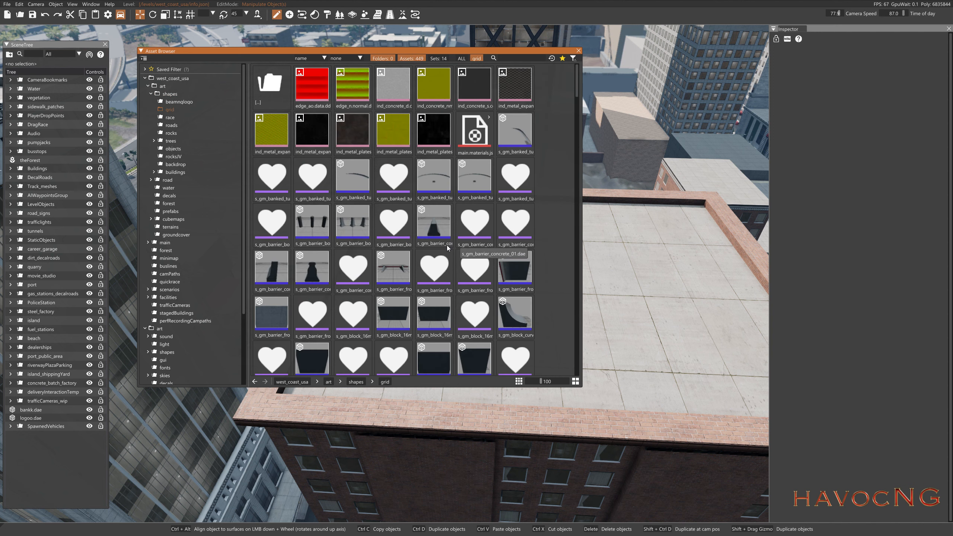
Step: Place the s_gm_block_curved_pipe_8m.dae and s_gm_crawl_07.dae models on the brick building's roof, and delete the curved pipe
{"action": "scroll", "coordinate": [404, 284], "scroll_direction": "down", "scroll_amount": 4}
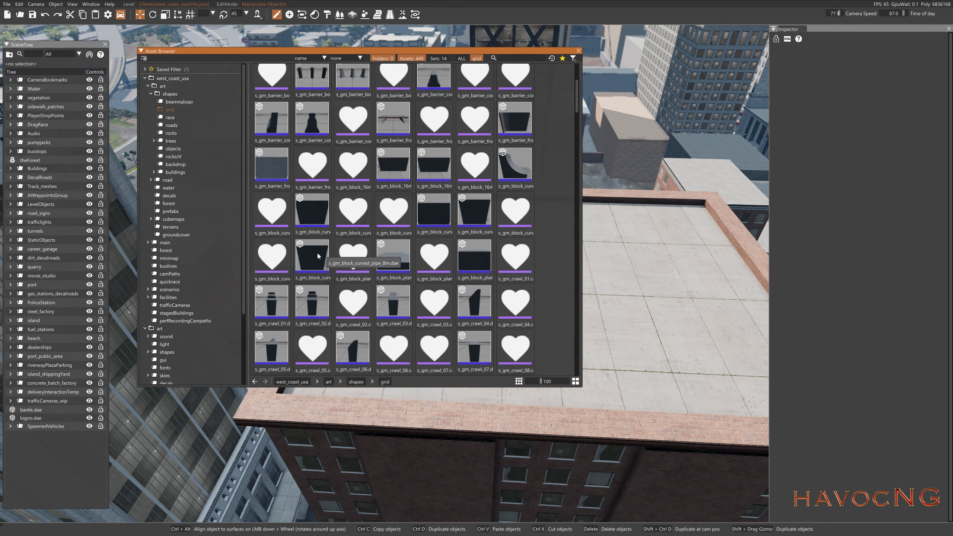
{"action": "left_click_drag", "start_coordinate": [313, 257], "coordinate": [669, 333]}
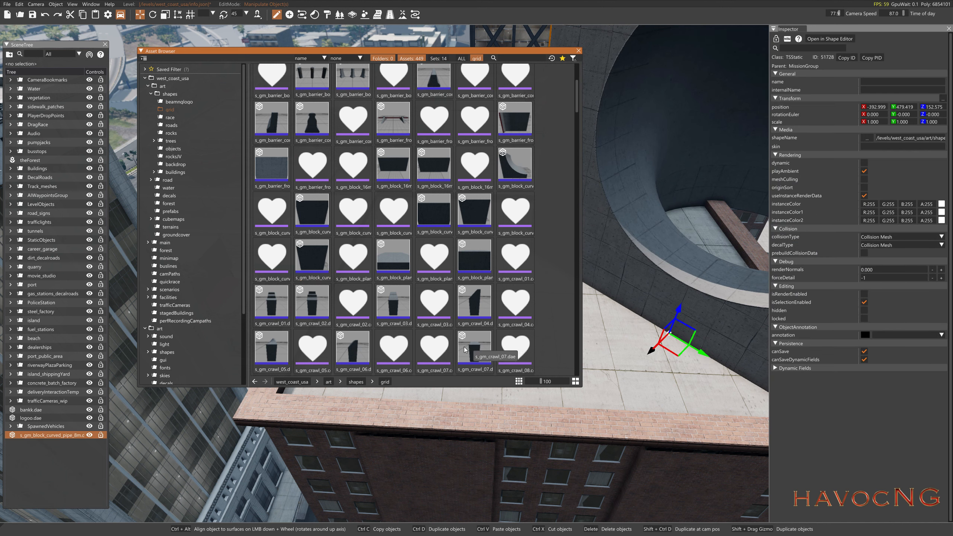
{"action": "left_click_drag", "start_coordinate": [475, 348], "coordinate": [663, 363]}
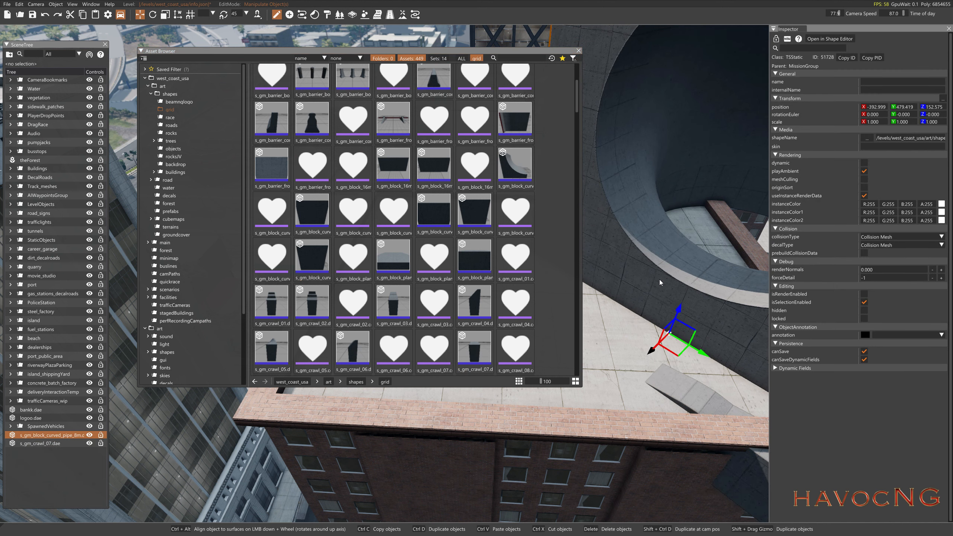
{"action": "key", "text": "Delete"}
{"action": "right_click_drag", "start_coordinate": [660, 280], "coordinate": [713, 280]}
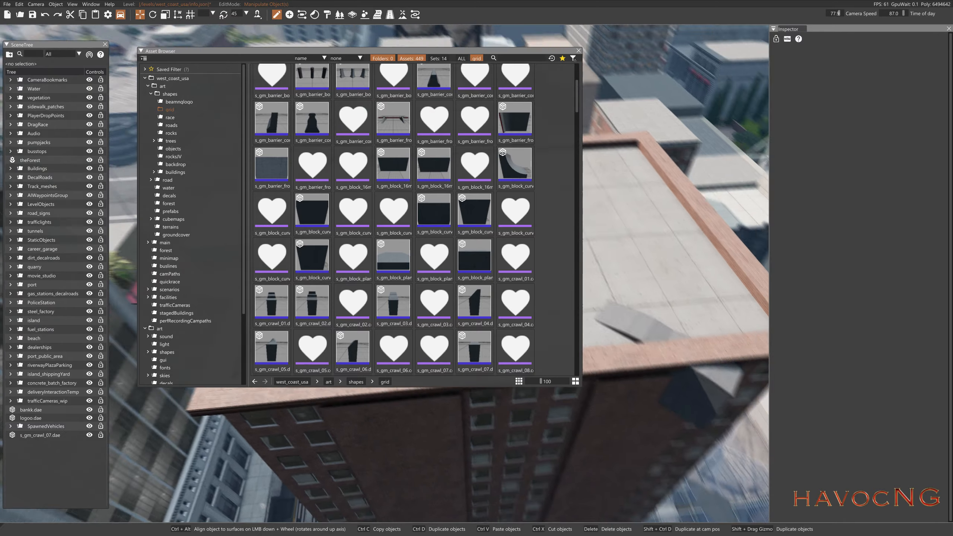
Step: Collapse the Asset Browser and raise the s_gm_crawl_07 block above the roof to a Z position of about 160.8
{"action": "left_click", "coordinate": [142, 51]}
{"action": "key", "text": "s"}
{"action": "right_click_drag", "start_coordinate": [383, 263], "coordinate": [526, 210]}
{"action": "right_click_drag", "start_coordinate": [477, 268], "coordinate": [431, 278]}
{"action": "key", "text": "w"}
{"action": "key", "text": "s"}
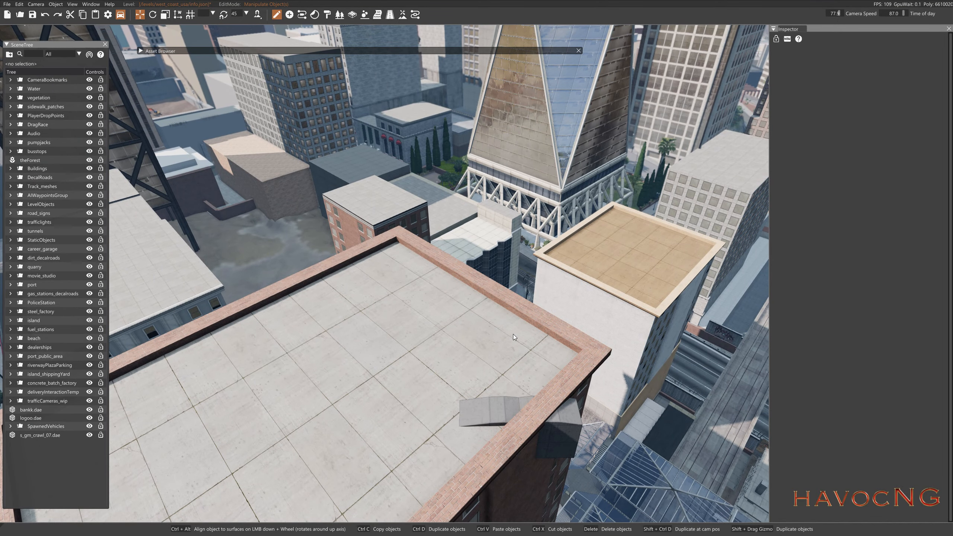
{"action": "left_click", "coordinate": [567, 426]}
{"action": "left_click_drag", "start_coordinate": [459, 389], "coordinate": [459, 299]}
{"action": "key", "text": "a"}
{"action": "right_click_drag", "start_coordinate": [459, 299], "coordinate": [439, 289]}
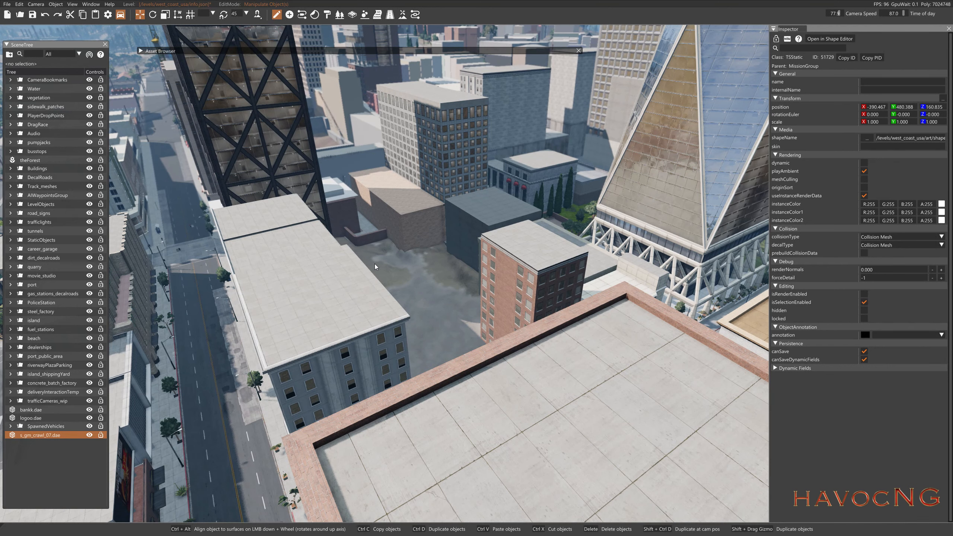
Step: Leave the World Editor and exit the game to the desktop
{"action": "key", "text": "F11"}
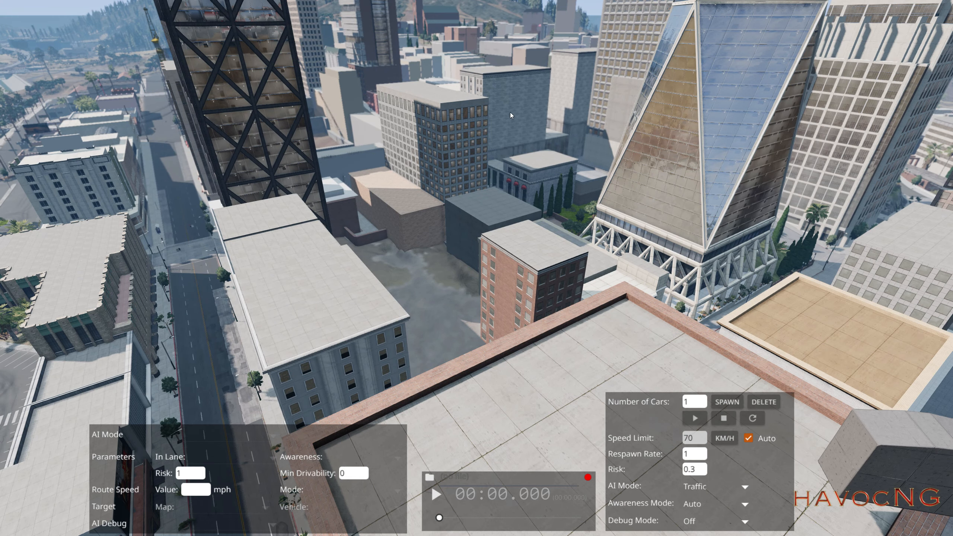
{"action": "key", "text": "Escape"}
{"action": "left_click", "coordinate": [244, 11]}
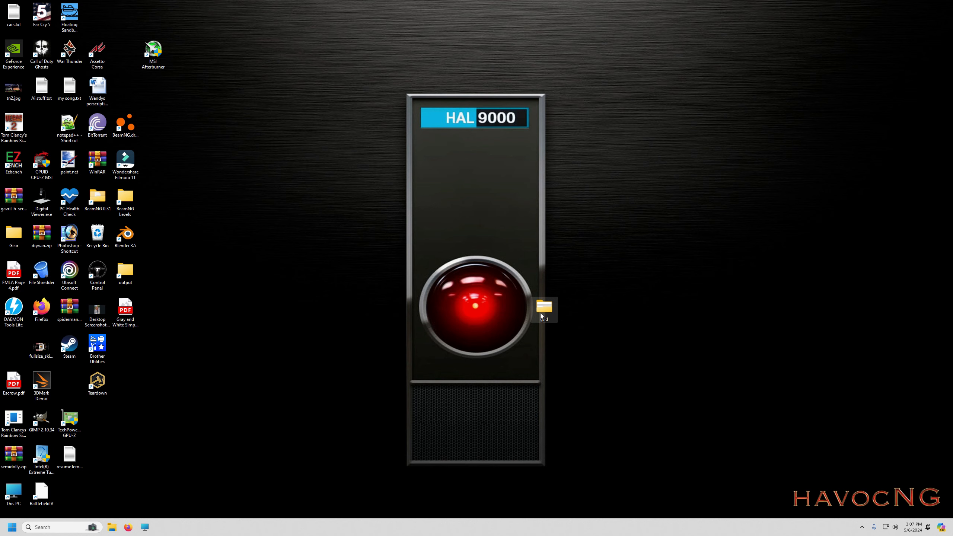
Step: Reposition the desktop's grid folder in free space and open the mods folder of the BeamNG.drive 0.32 user directory
{"action": "left_click_drag", "start_coordinate": [541, 311], "coordinate": [626, 249]}
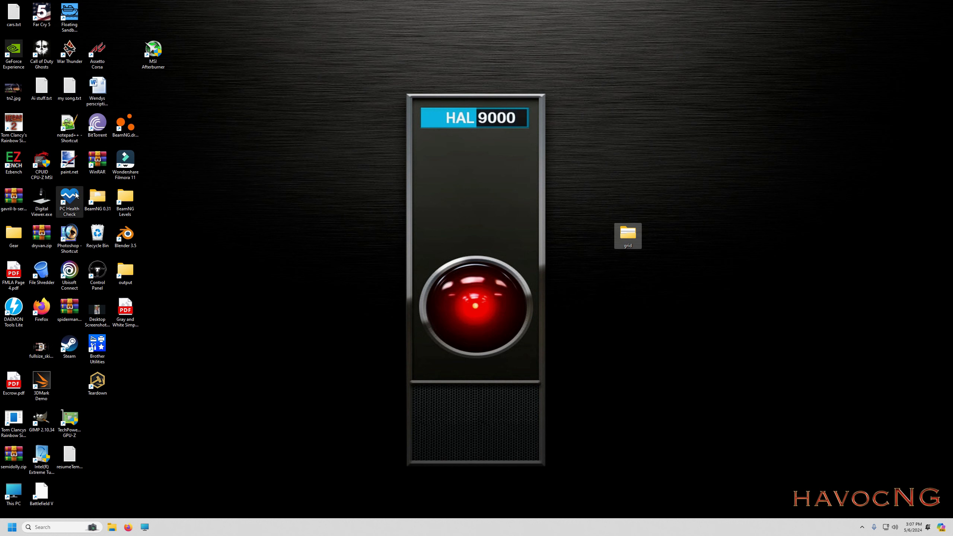
{"action": "left_click", "coordinate": [101, 203]}
{"action": "double_click", "coordinate": [100, 203]}
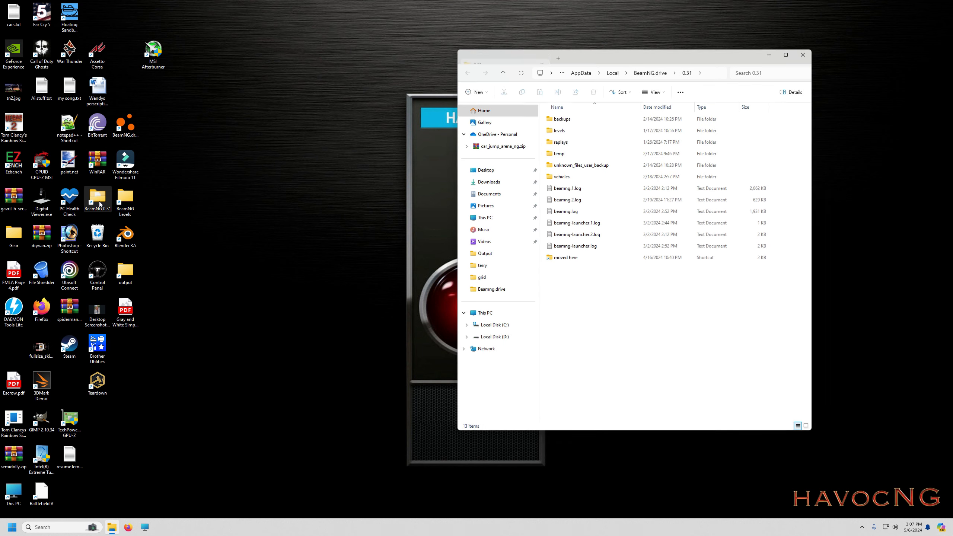
{"action": "double_click", "coordinate": [566, 260]}
{"action": "double_click", "coordinate": [558, 168]}
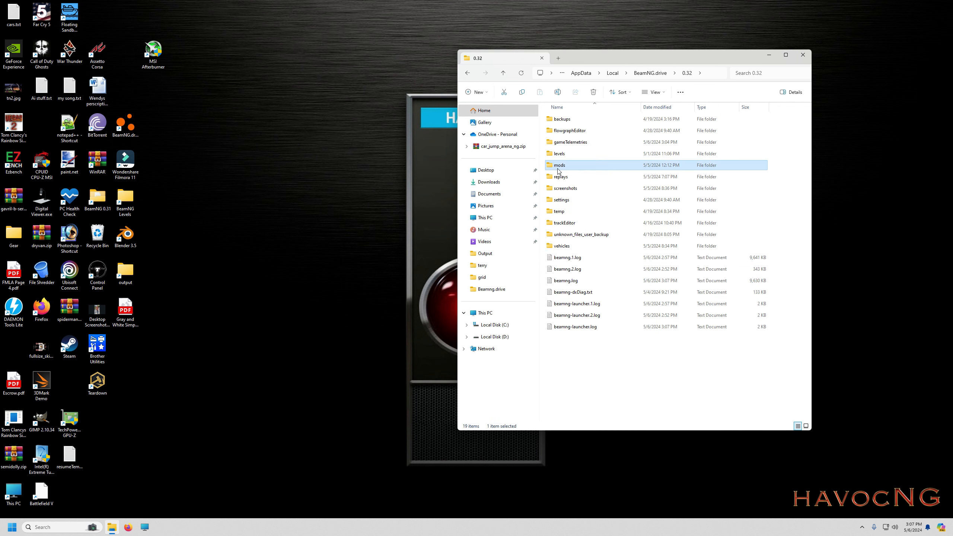
Step: Open the DownhillMayhemV103.zip archive from the mods folder, dismiss the licence notice, and close the mods folder window
{"action": "scroll", "coordinate": [567, 263], "scroll_direction": "down", "scroll_amount": 6}
{"action": "scroll", "coordinate": [574, 314], "scroll_direction": "down", "scroll_amount": 4}
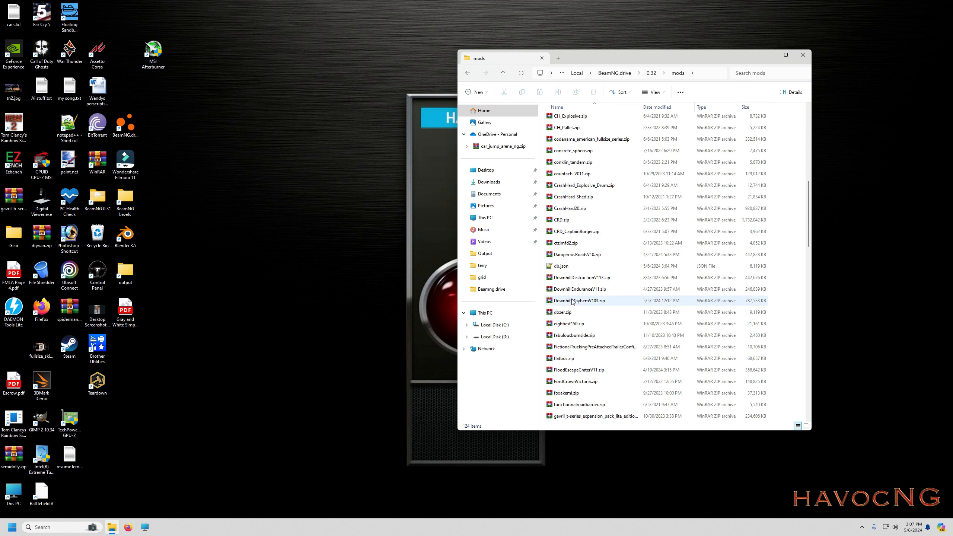
{"action": "double_click", "coordinate": [573, 301]}
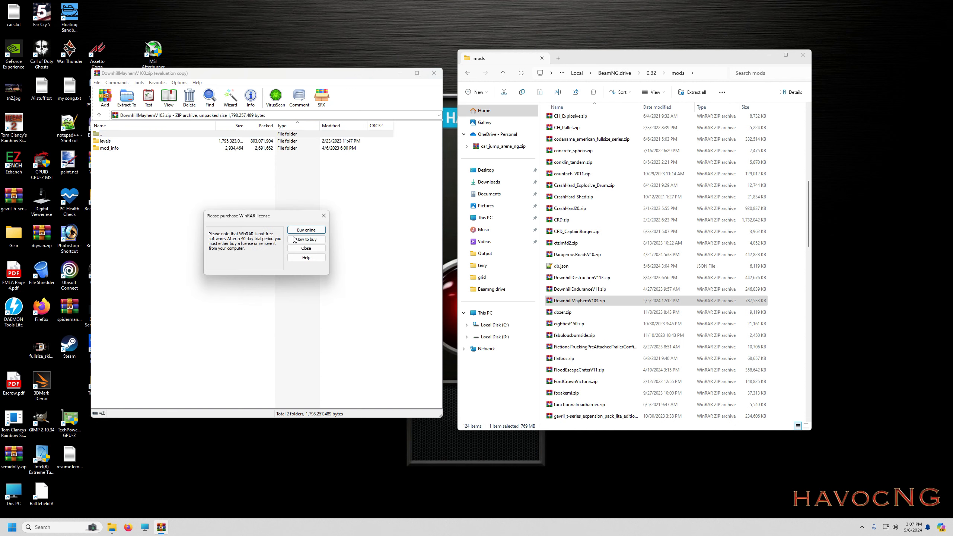
{"action": "left_click", "coordinate": [324, 216]}
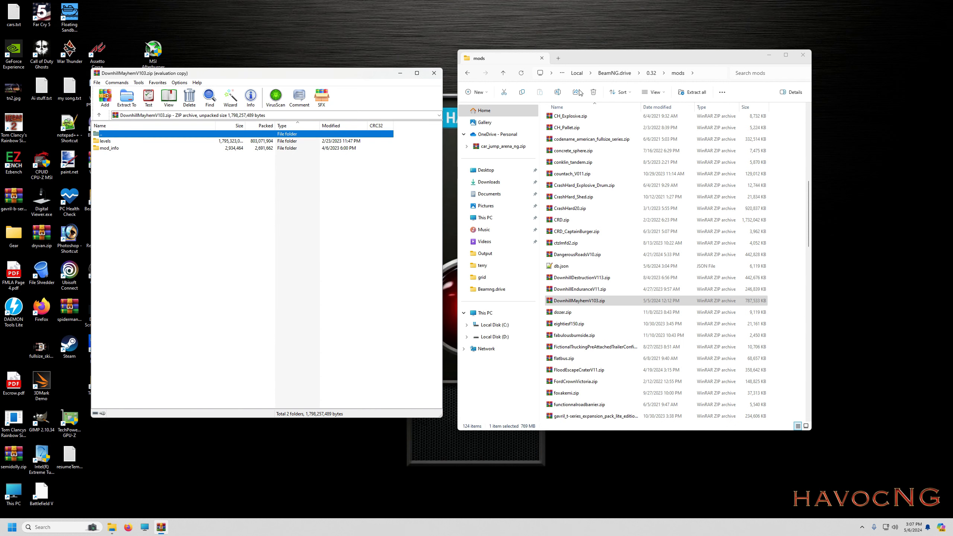
{"action": "left_click", "coordinate": [802, 55]}
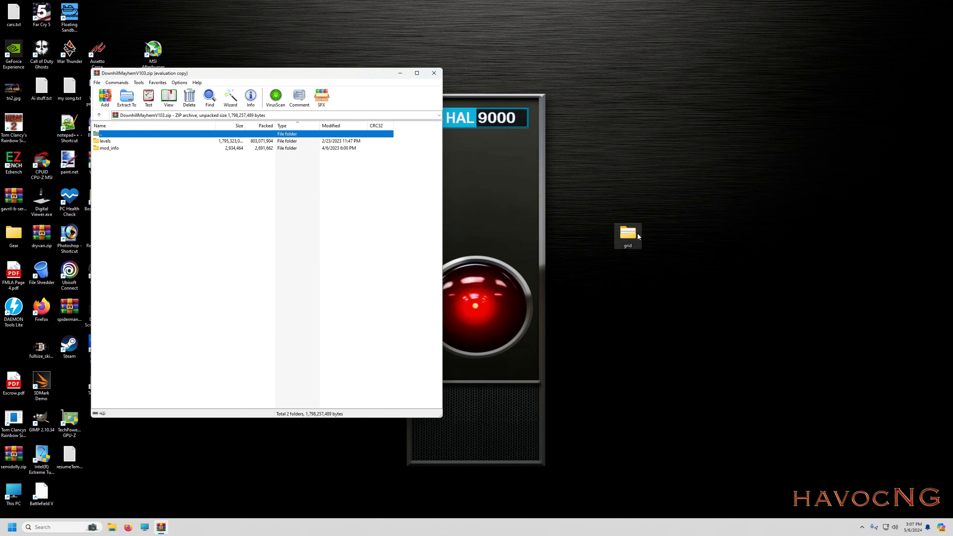
Step: Move the grid folder nearer to the archive window and browse the archive to levels\CamodoTrainingLeague\art\shapes
{"action": "left_click", "coordinate": [633, 236]}
{"action": "left_click_drag", "start_coordinate": [657, 223], "coordinate": [601, 199]}
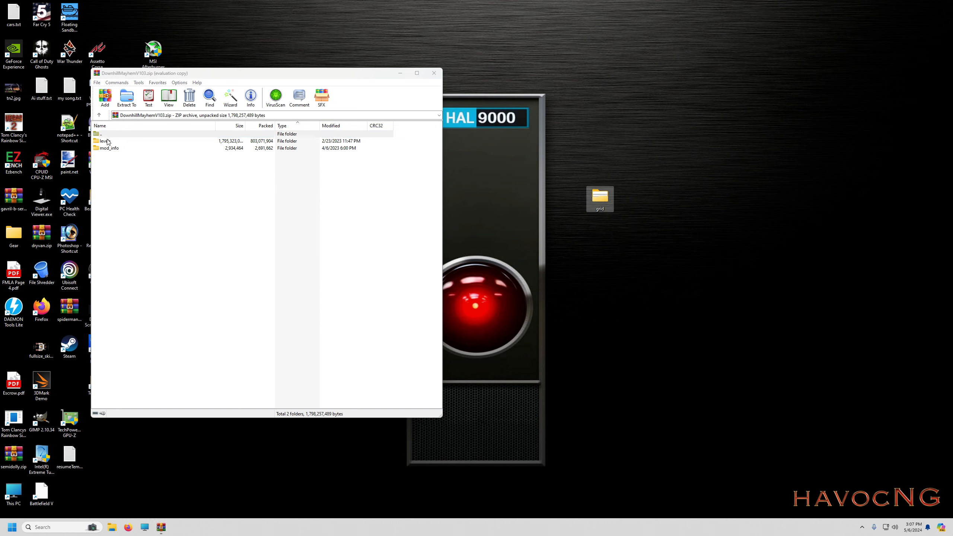
{"action": "double_click", "coordinate": [107, 141]}
{"action": "double_click", "coordinate": [109, 142]}
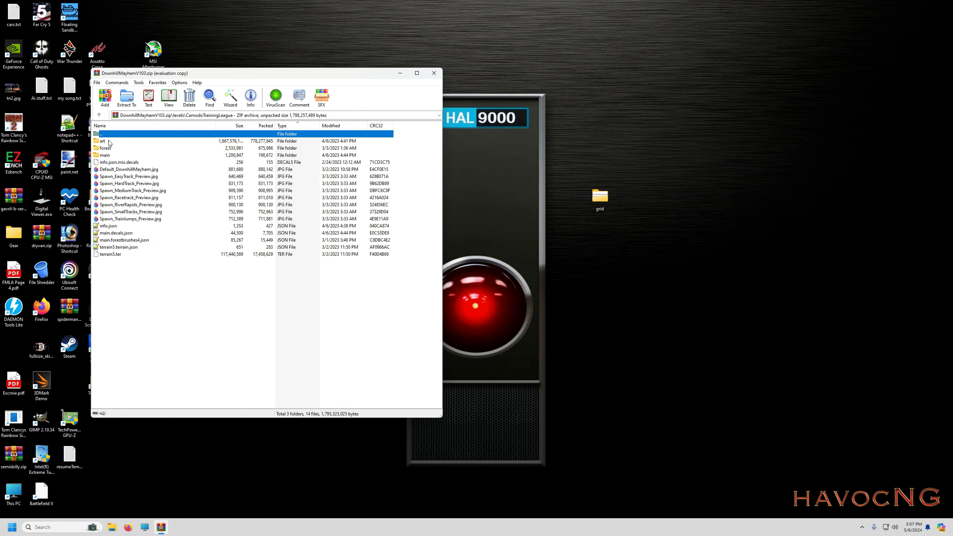
{"action": "double_click", "coordinate": [103, 141]}
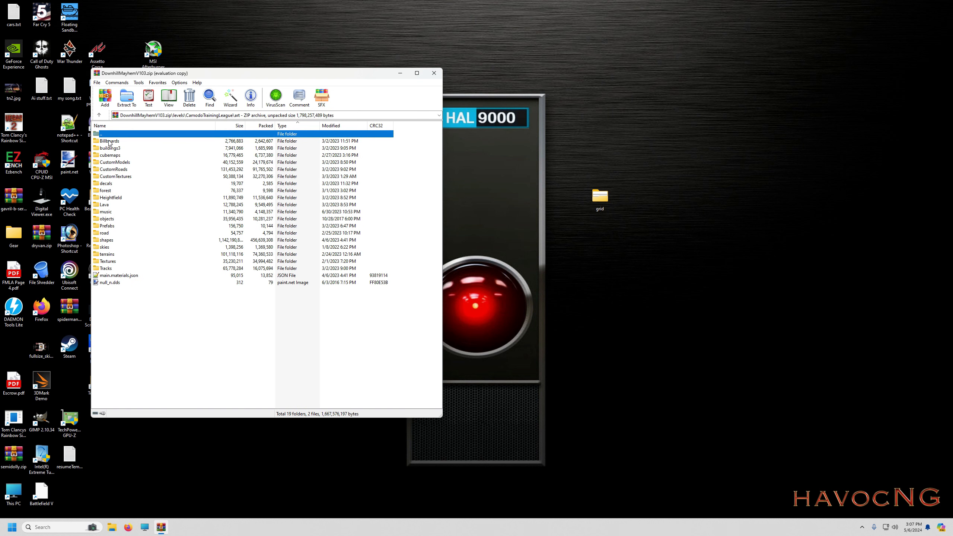
{"action": "double_click", "coordinate": [108, 241]}
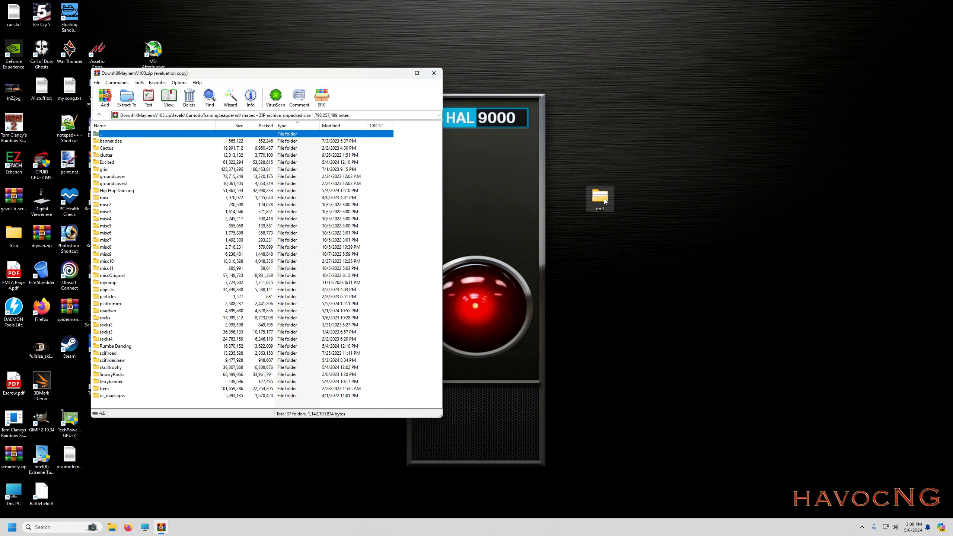
Step: Rename the desktop's grid folder to misc through its properties
{"action": "left_click_drag", "start_coordinate": [604, 202], "coordinate": [604, 238]}
{"action": "right_click", "coordinate": [605, 238]}
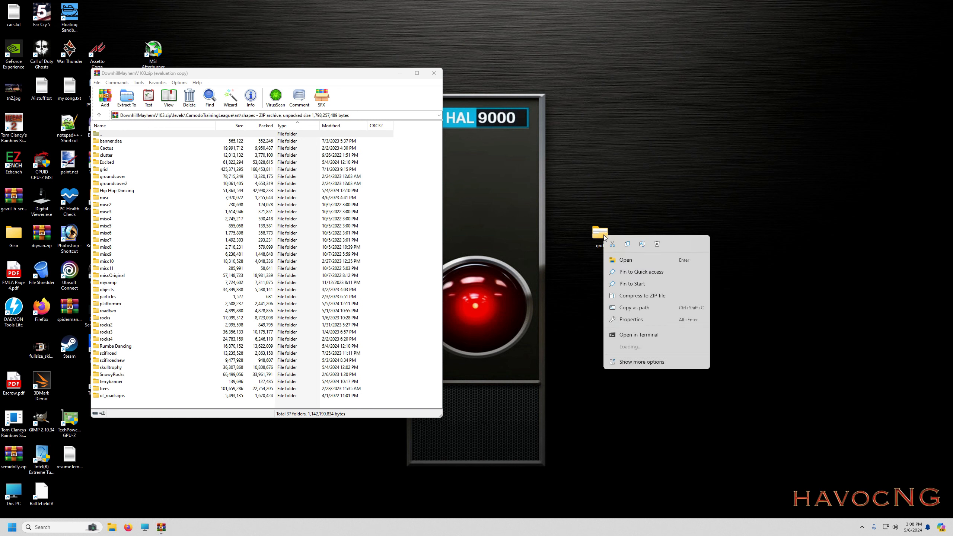
{"action": "left_click", "coordinate": [632, 319]}
{"action": "left_click_drag", "start_coordinate": [654, 269], "coordinate": [641, 272]}
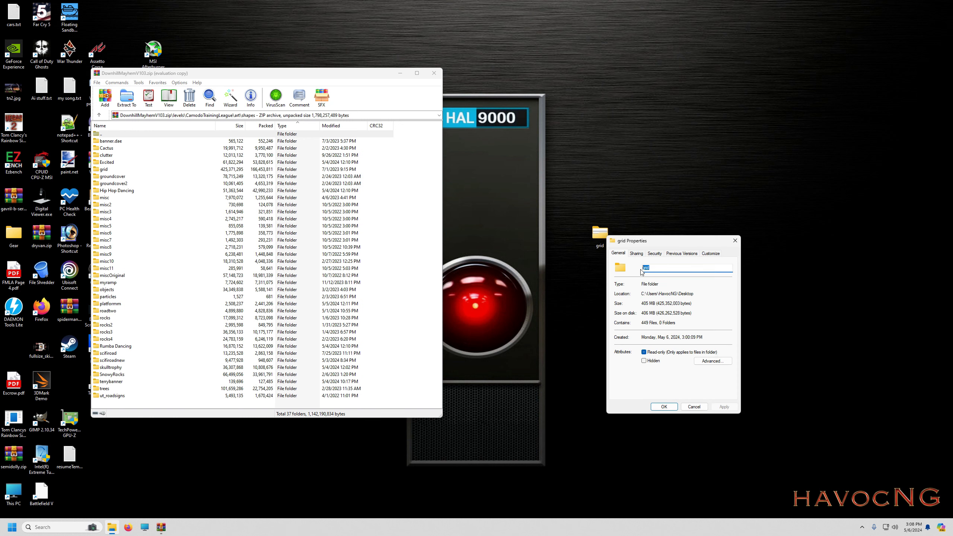
{"action": "type", "text": "misc"}
{"action": "key", "text": "Return"}
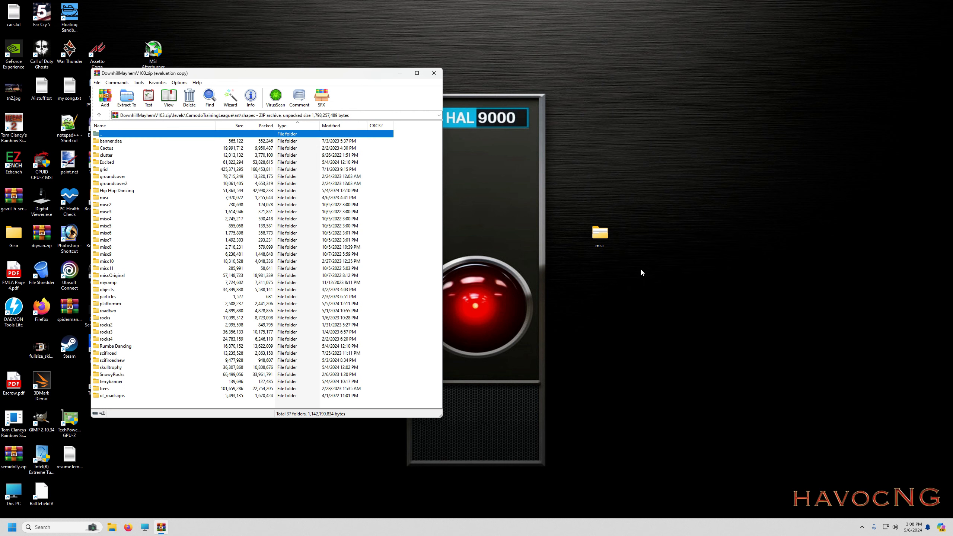
Step: Rename the misc folder on the desktop to misc12 through its properties
{"action": "right_click", "coordinate": [603, 236]}
{"action": "left_click", "coordinate": [628, 340]}
{"action": "left_click", "coordinate": [658, 271]}
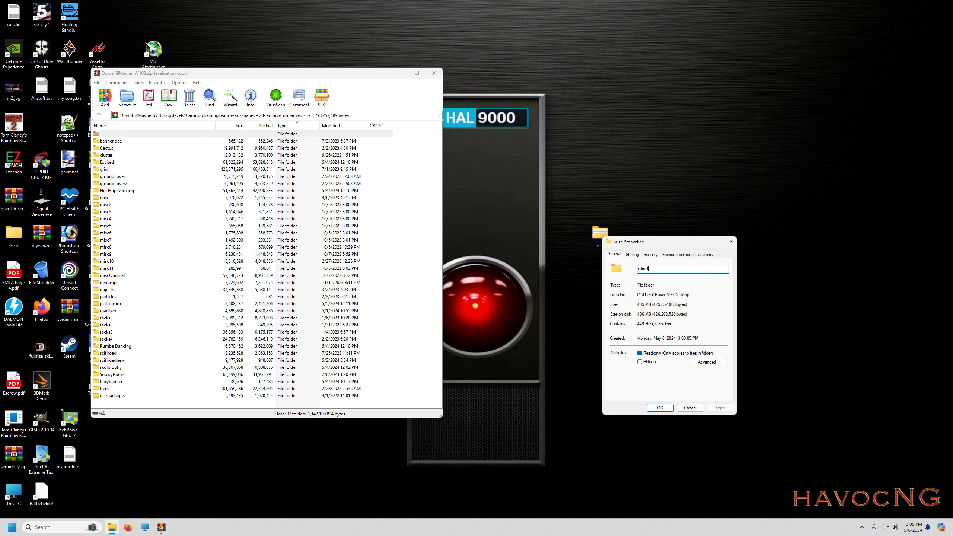
{"action": "key", "text": "Return"}
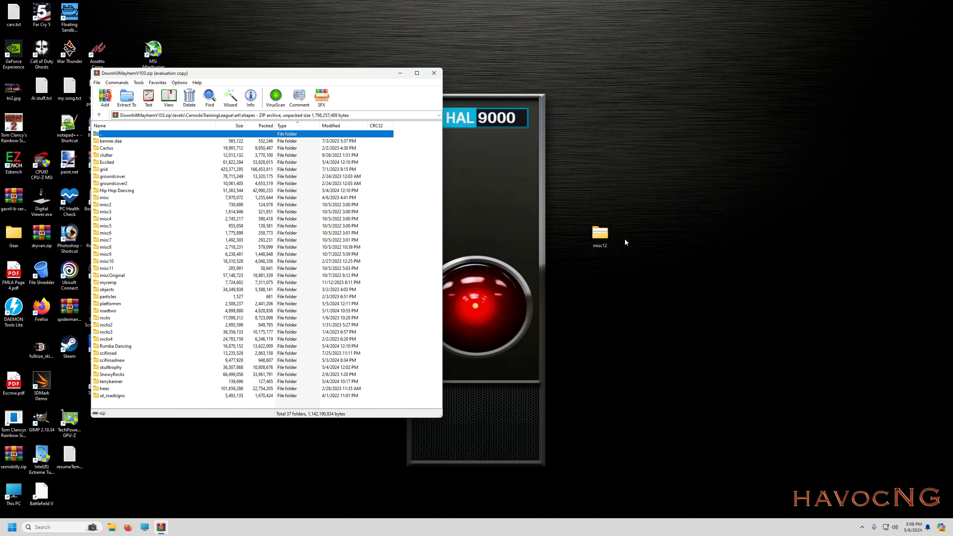
Step: Open main.materials.json from the desktop's misc12 folder and replace every occurrence of grid with misc12 in the file
{"action": "double_click", "coordinate": [604, 238]}
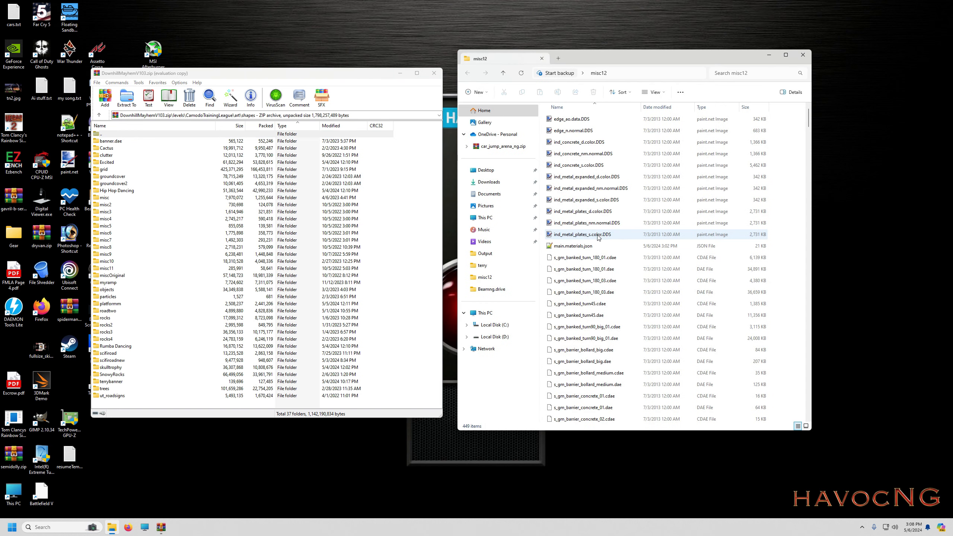
{"action": "left_click", "coordinate": [590, 248]}
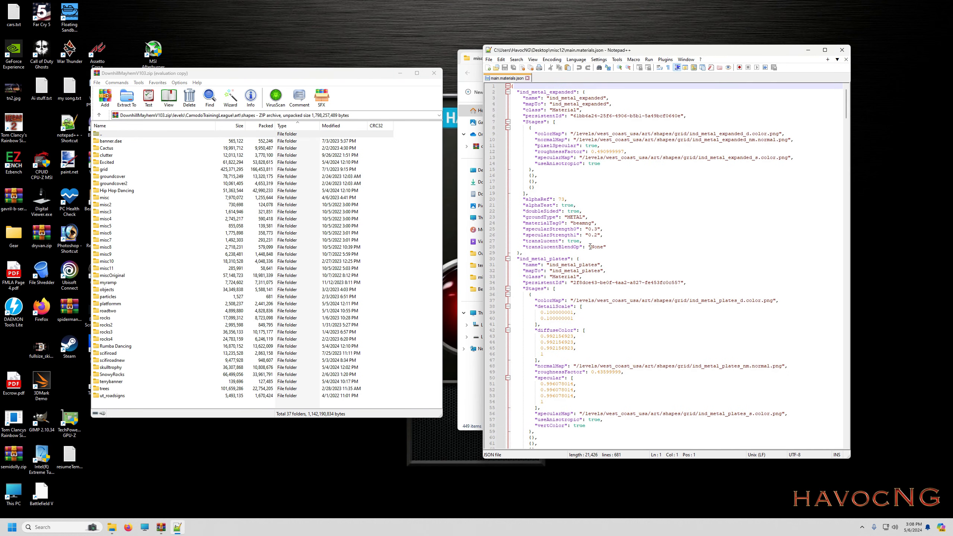
{"action": "double_click", "coordinate": [695, 158]}
{"action": "key", "text": "ctrl+h"}
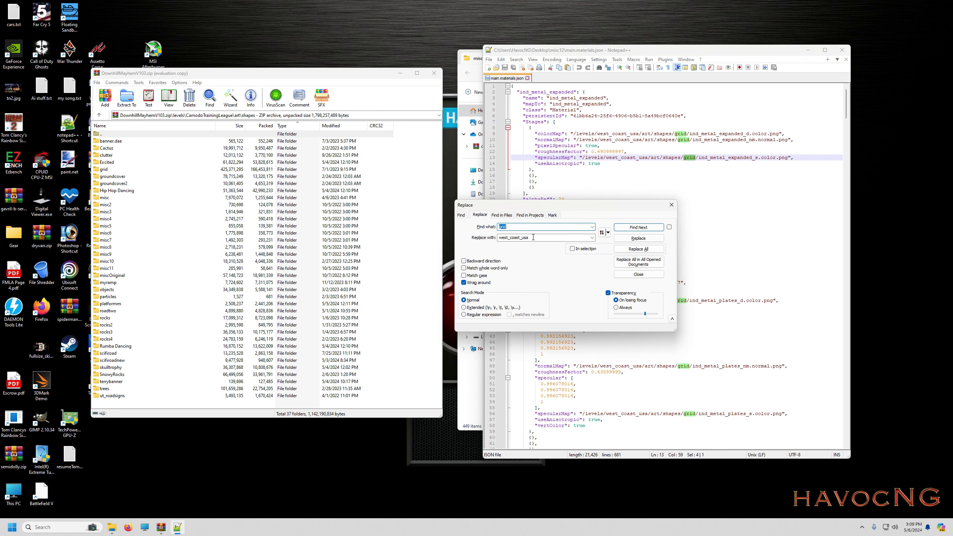
{"action": "double_click", "coordinate": [532, 237]}
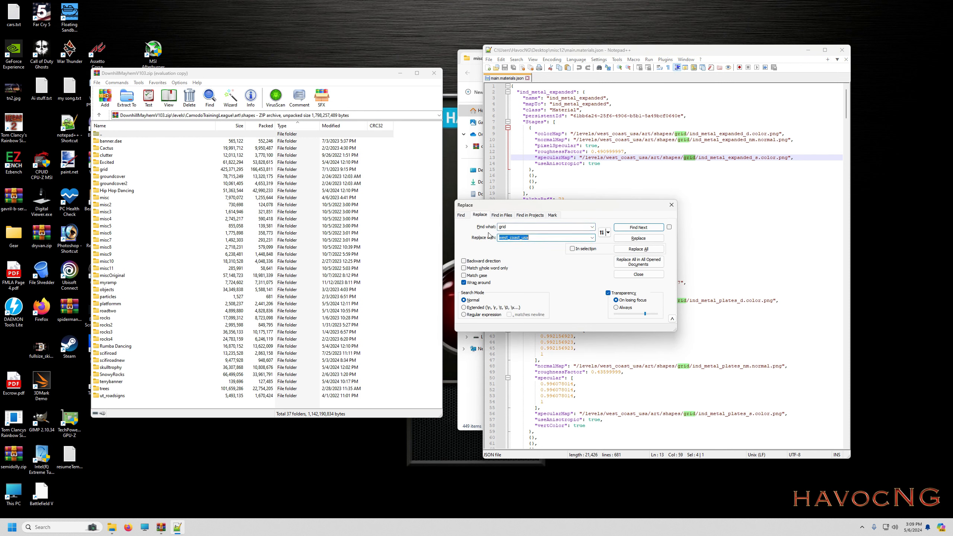
{"action": "type", "text": "misc12"}
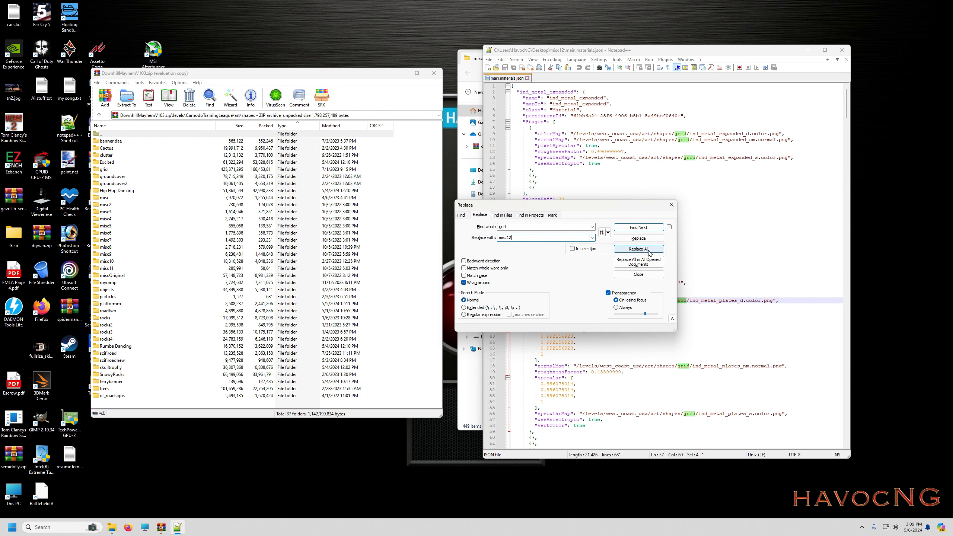
{"action": "left_click", "coordinate": [638, 249]}
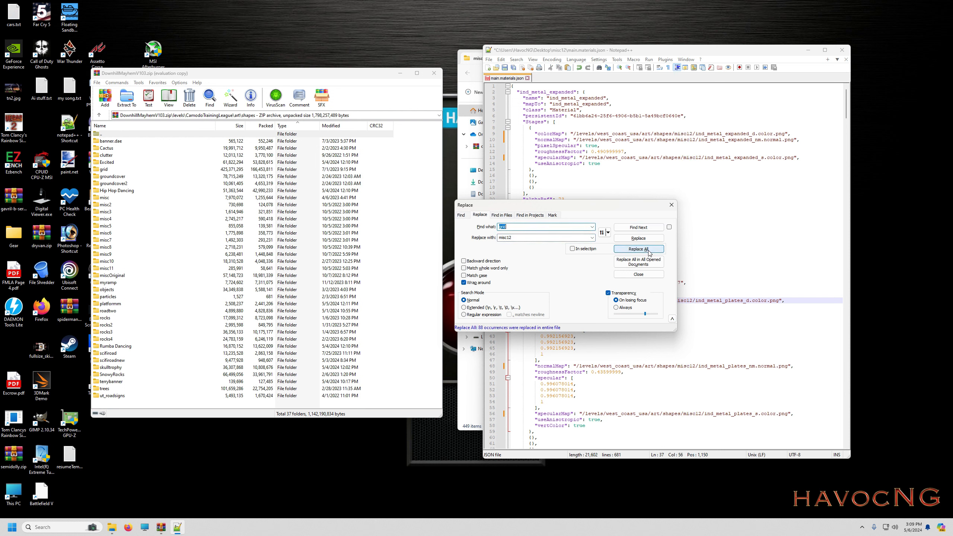
{"action": "left_click", "coordinate": [671, 205]}
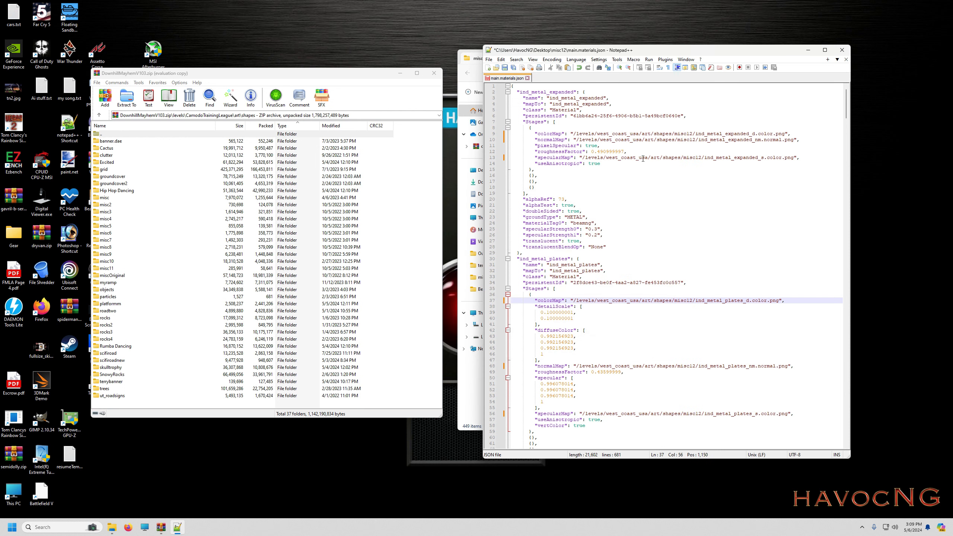
Step: Replace every occurrence of west_coast_usa with spencersmap in main.materials.json, and close the file and the misc12 folder window
{"action": "left_click_drag", "start_coordinate": [648, 159], "coordinate": [607, 161]}
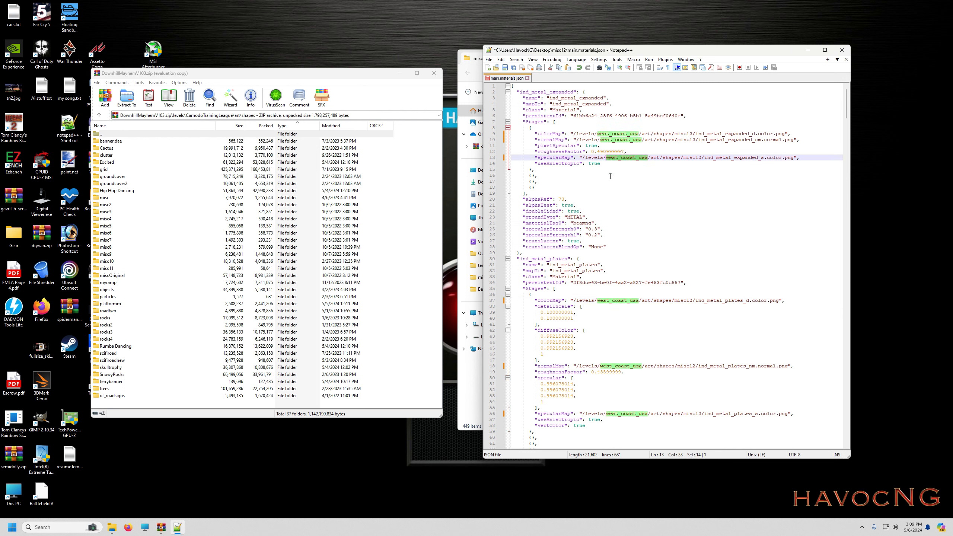
{"action": "key", "text": "ctrl+h"}
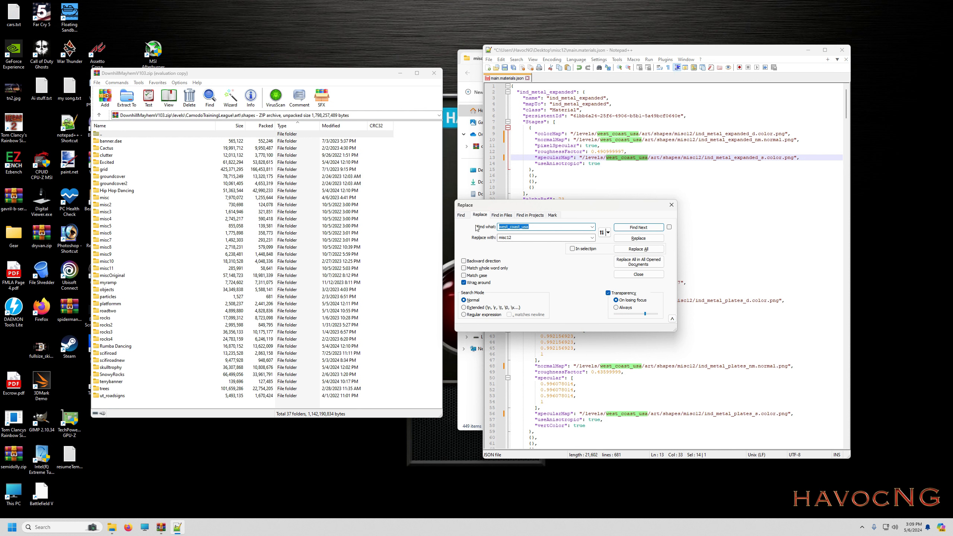
{"action": "double_click", "coordinate": [500, 238]}
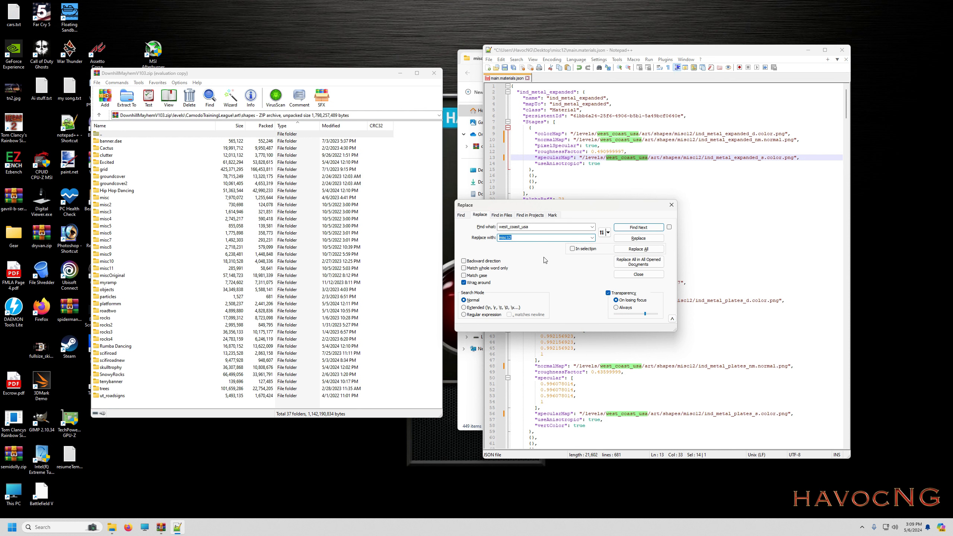
{"action": "type", "text": "spencersmap"}
{"action": "left_click", "coordinate": [623, 249]}
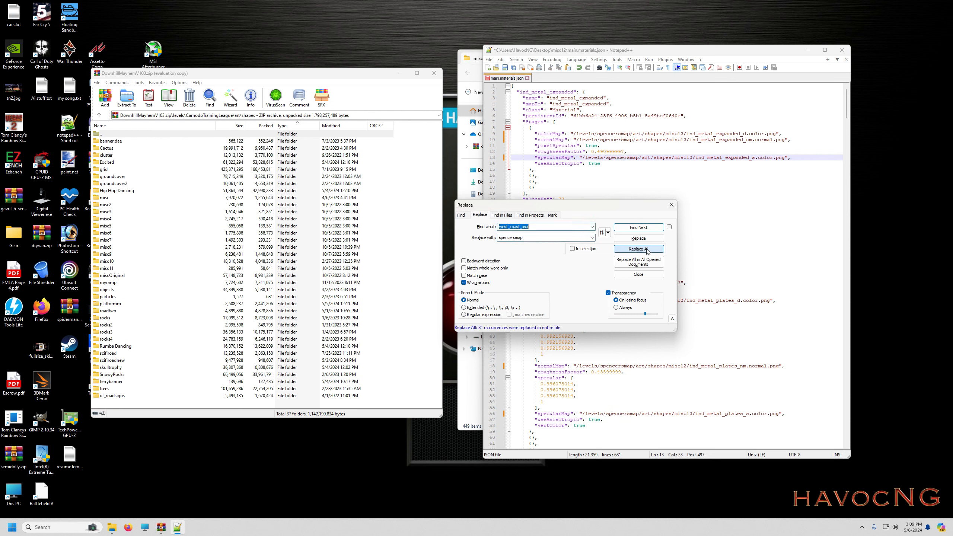
{"action": "left_click", "coordinate": [668, 207]}
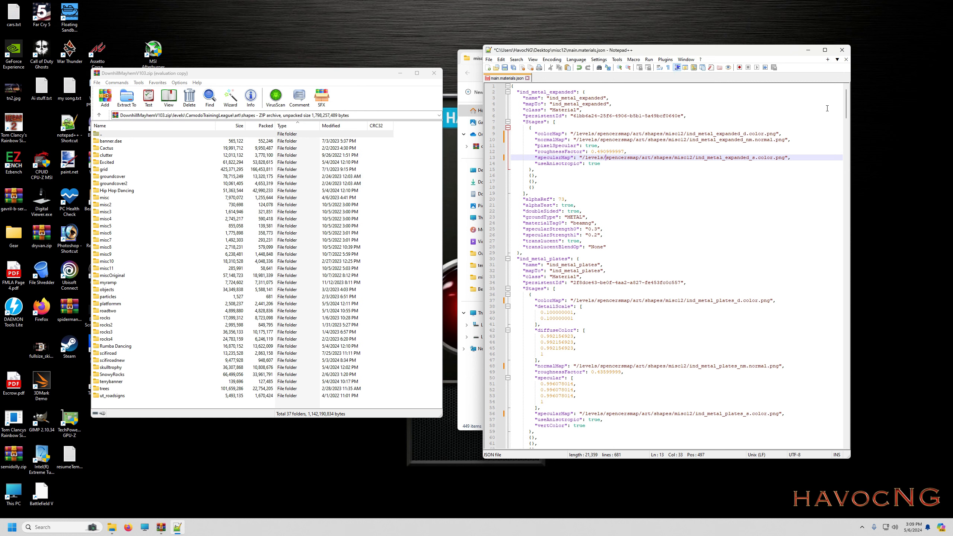
{"action": "left_click", "coordinate": [843, 50]}
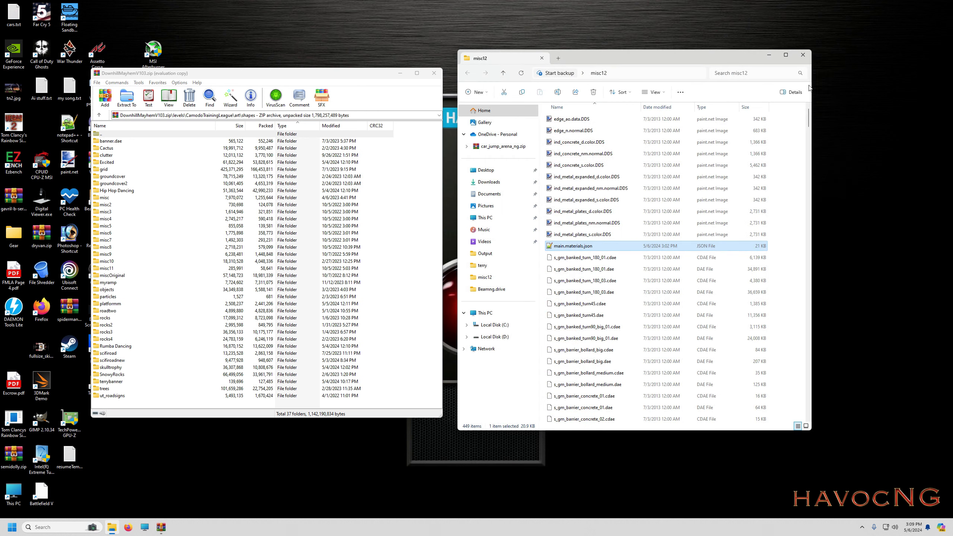
{"action": "left_click", "coordinate": [804, 58]}
Step: Reposition the misc12 folder on the desktop and move the DownhillMayhemV103.zip archive window closer to it
{"action": "left_click_drag", "start_coordinate": [599, 239], "coordinate": [643, 357]}
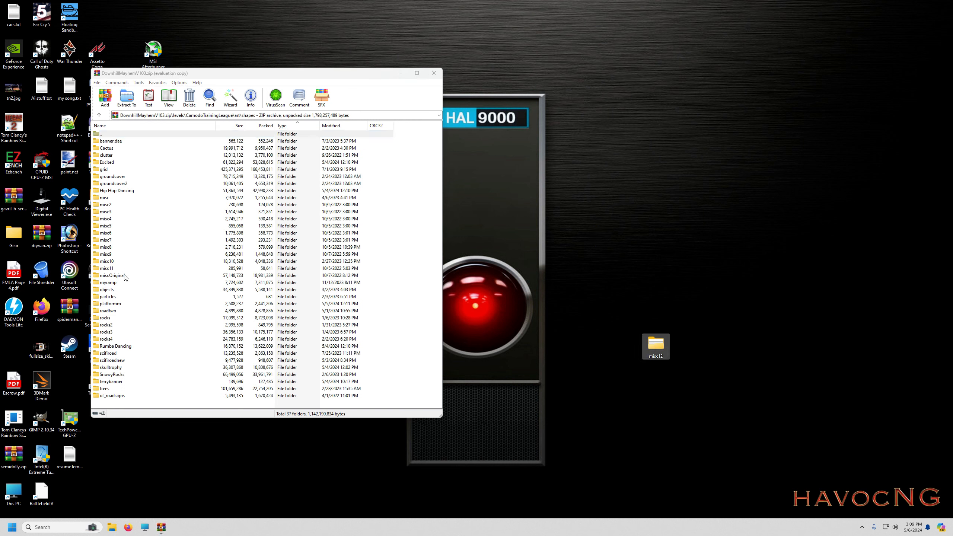
{"action": "left_click_drag", "start_coordinate": [657, 345], "coordinate": [657, 240]}
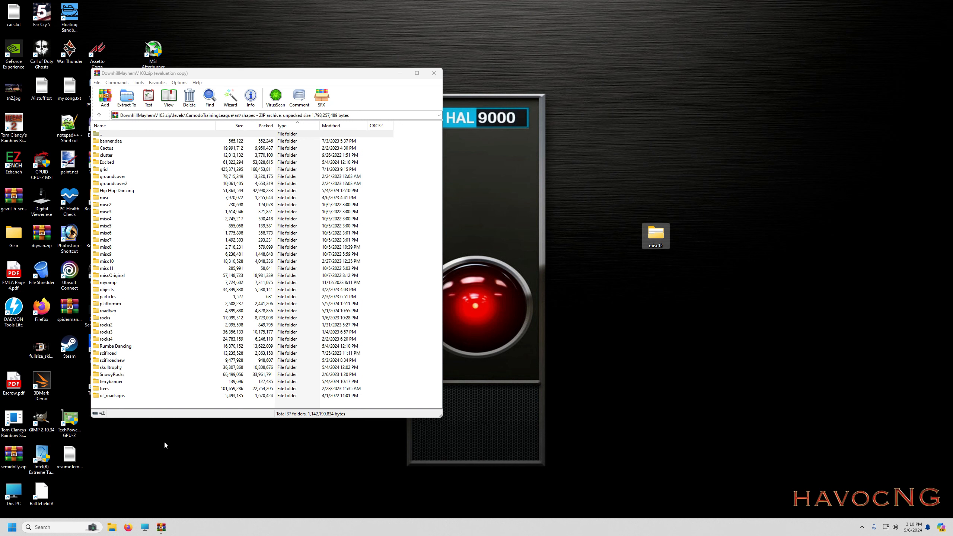
{"action": "left_click_drag", "start_coordinate": [213, 74], "coordinate": [405, 67]}
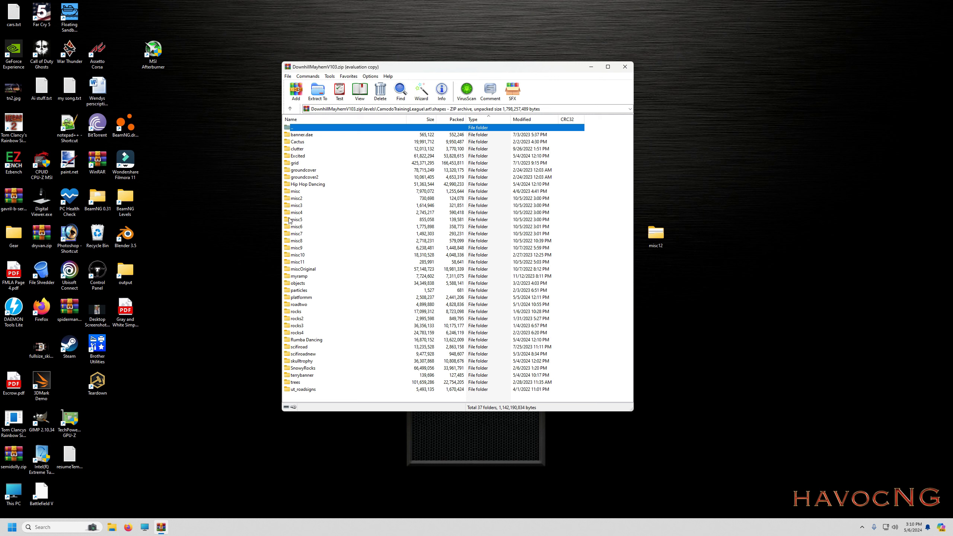